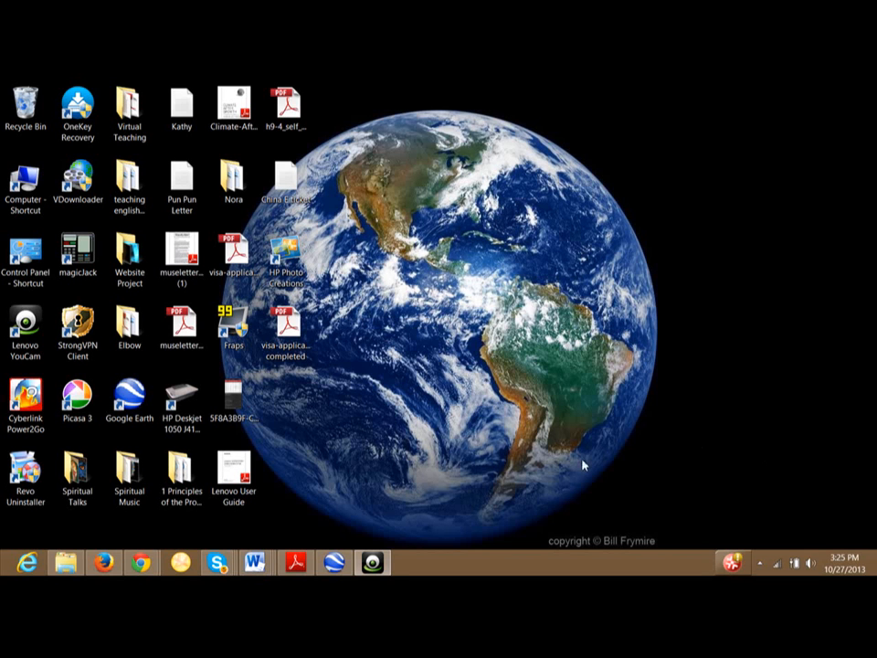
Switch to Google Earth, expand the Places list and select My Places as the parent for new items
left_click(336, 563)
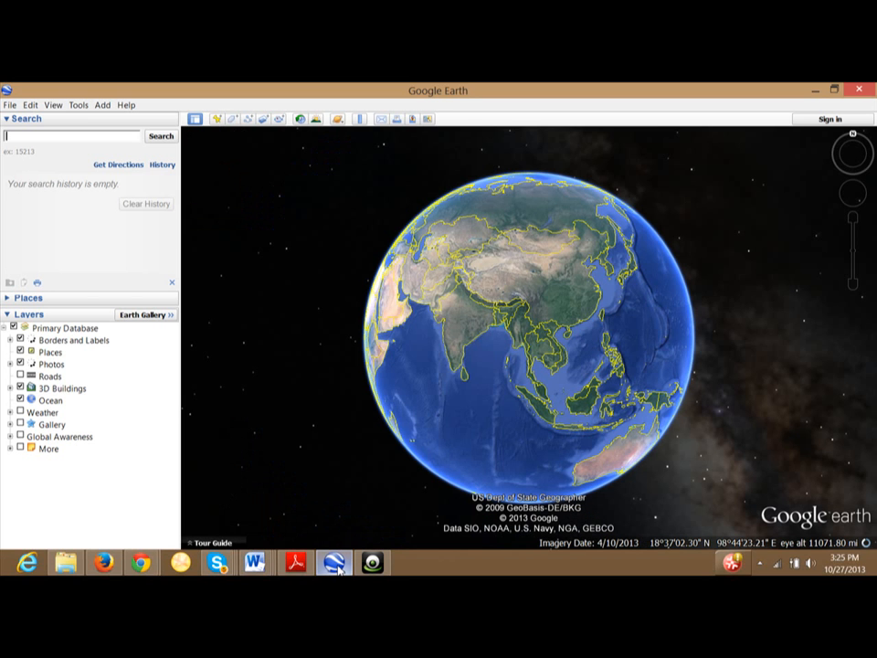
left_click(8, 299)
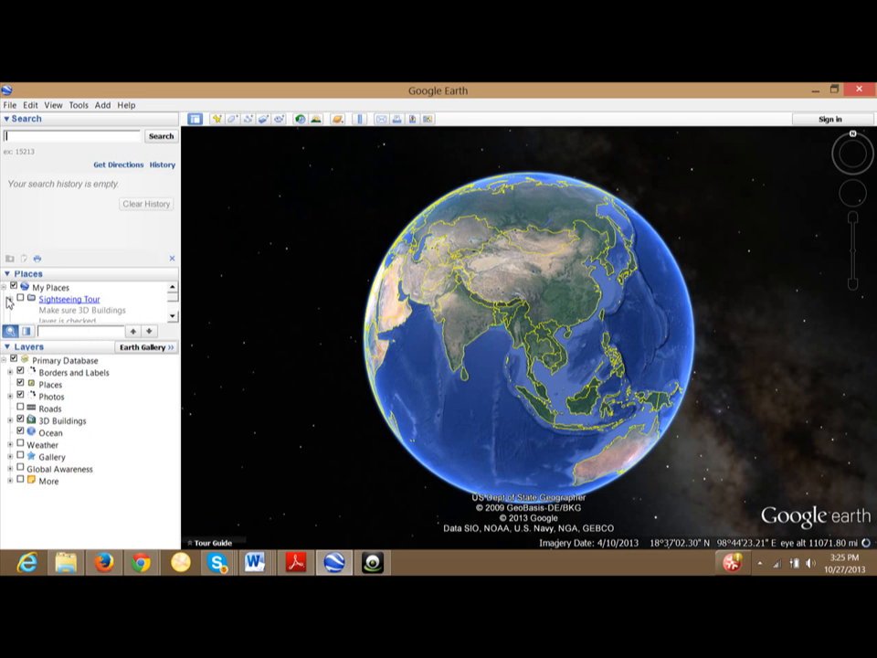
left_click(53, 288)
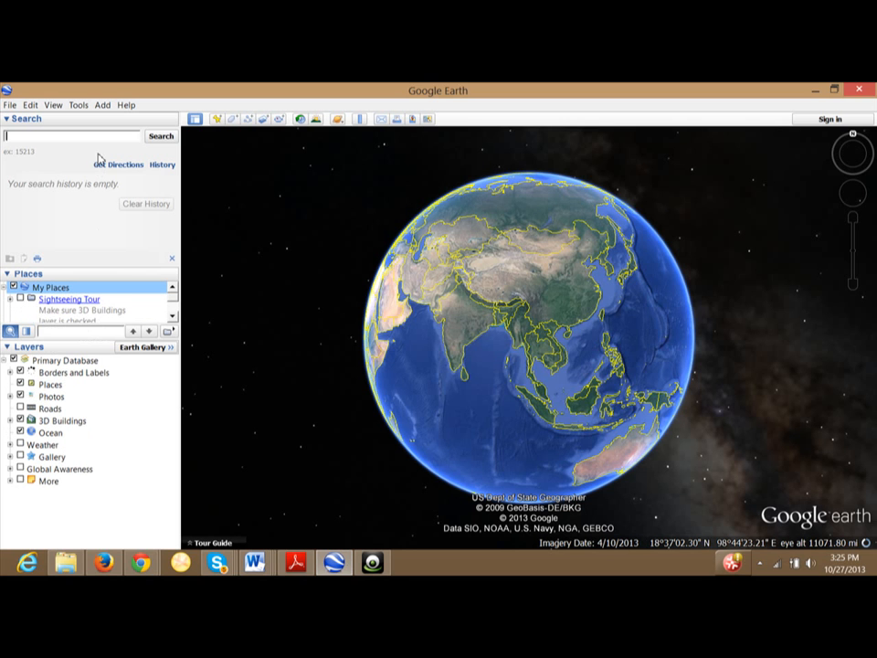
Create a folder under My Places named "Google Earth Tour" followed by the owner's surname
left_click(106, 106)
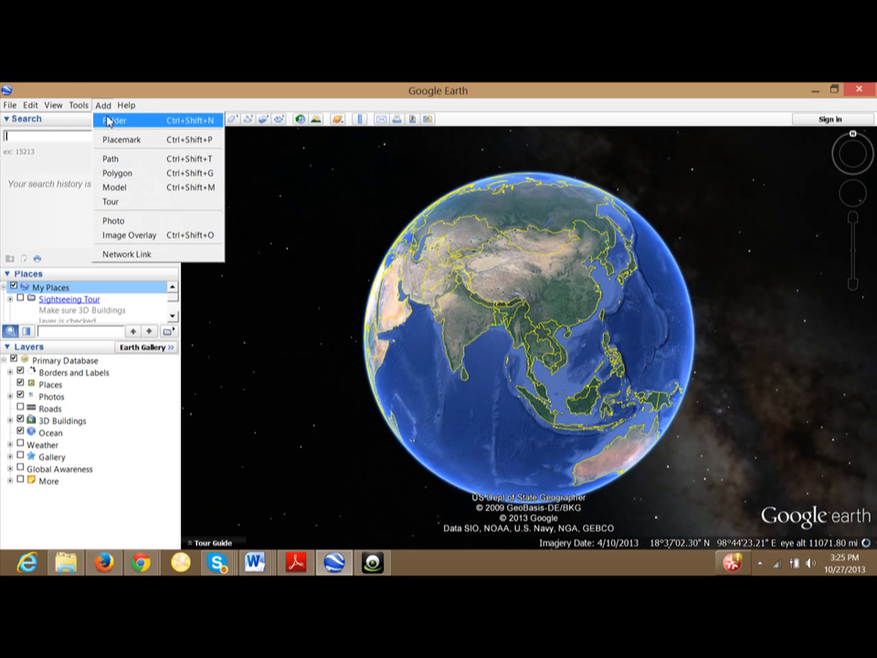
left_click(107, 119)
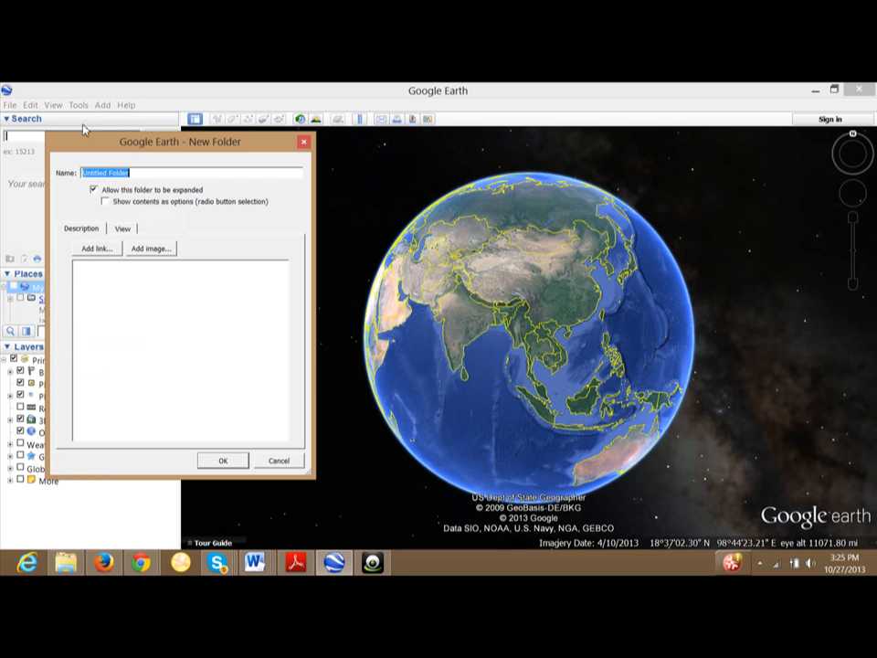
type("Google Earth Tours")
key("BackSpace")
type("Burton")
left_click(230, 469)
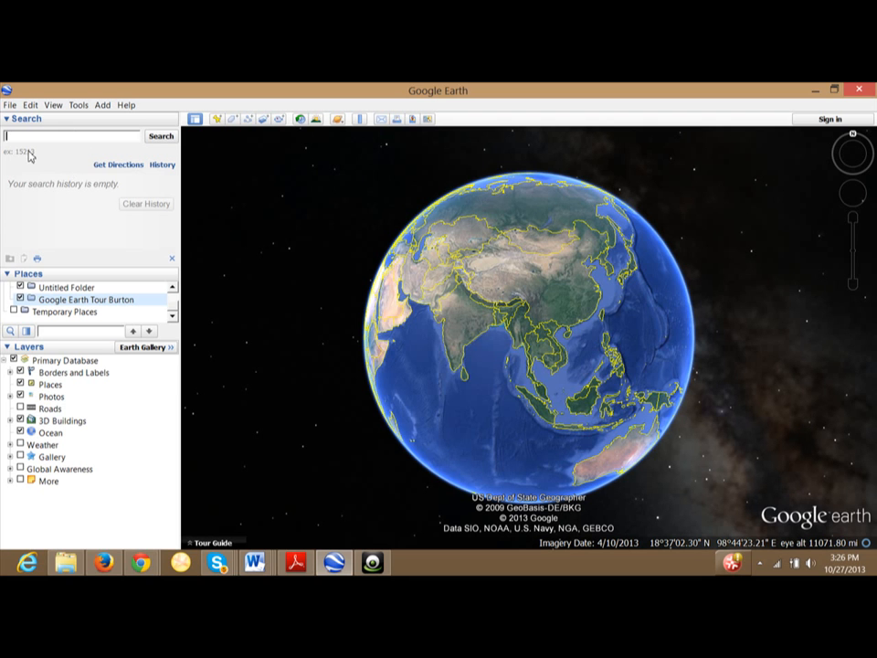
Search for "Huay Tung Toa Lake, Chiang Mai, Thailand" and fly to the location
type("Huay")
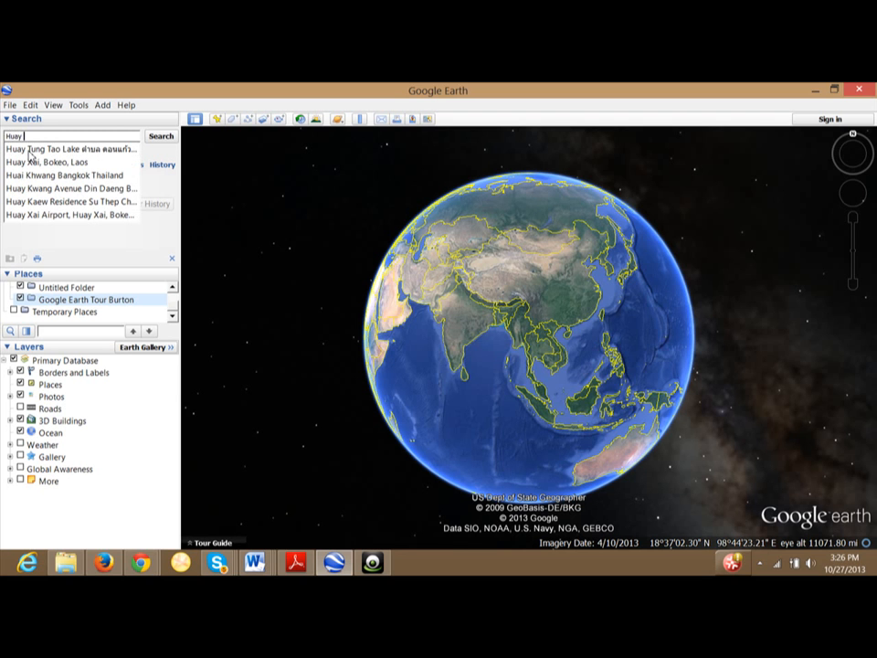
type(" Toung")
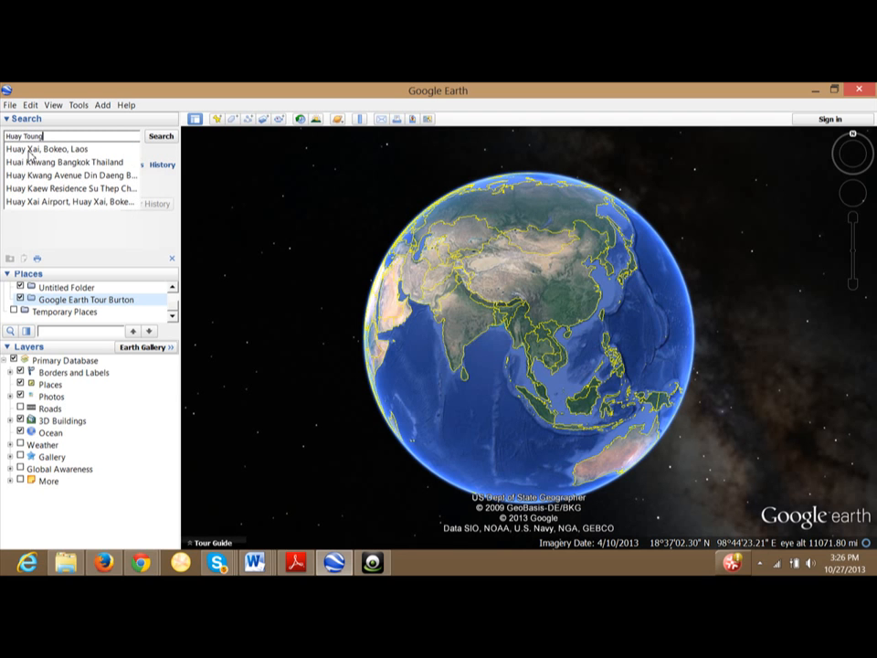
key("BackSpace")
key("BackSpace")
key("BackSpace")
key("BackSpace")
type("ung")
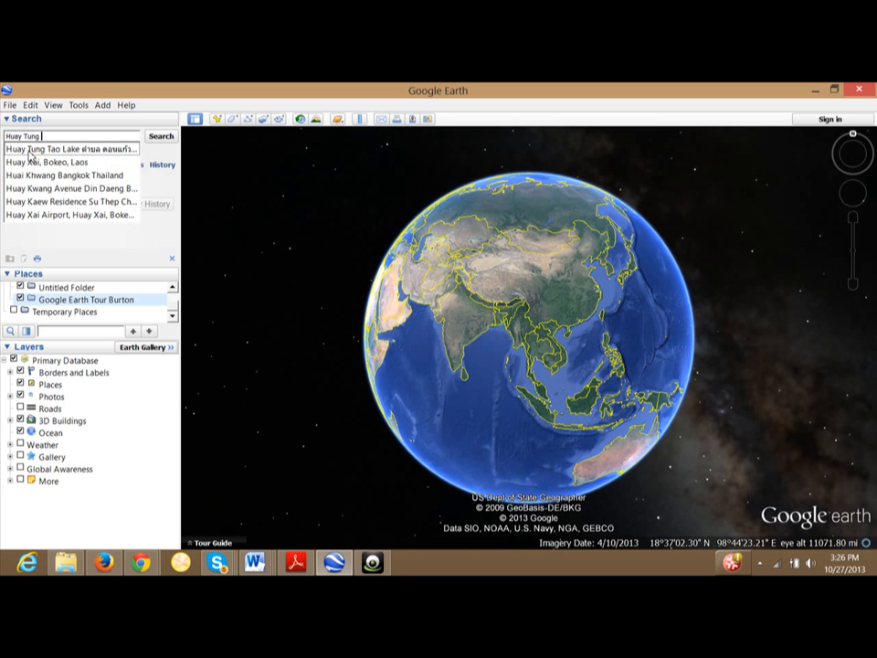
type(" Toa")
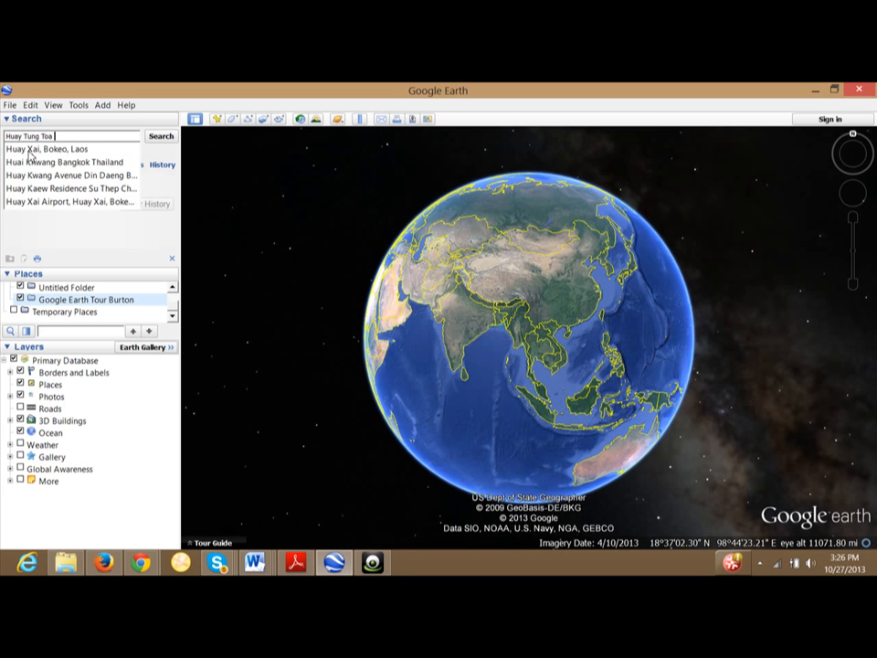
type(" Lake, Chiang Mai, Thailand")
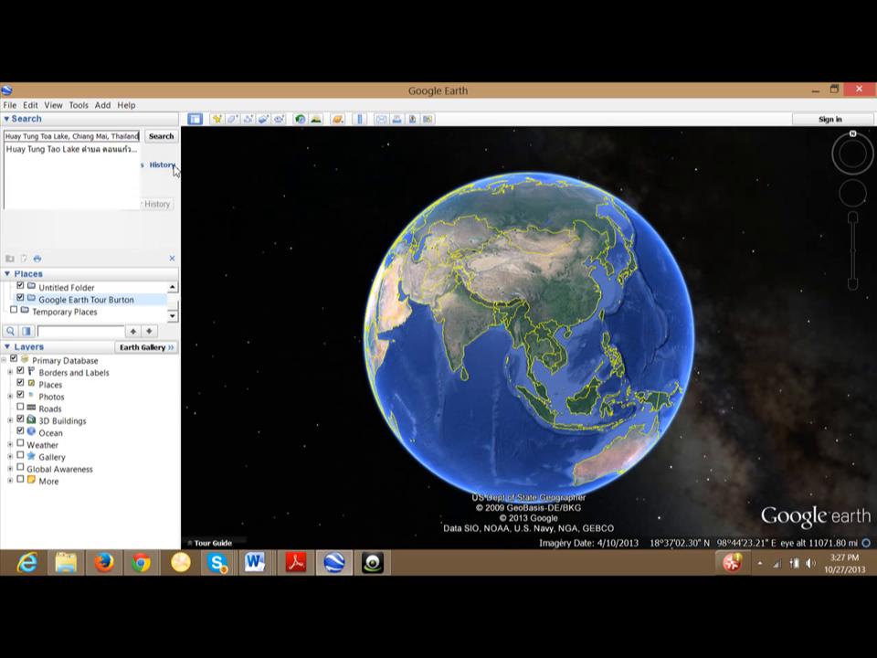
left_click(165, 138)
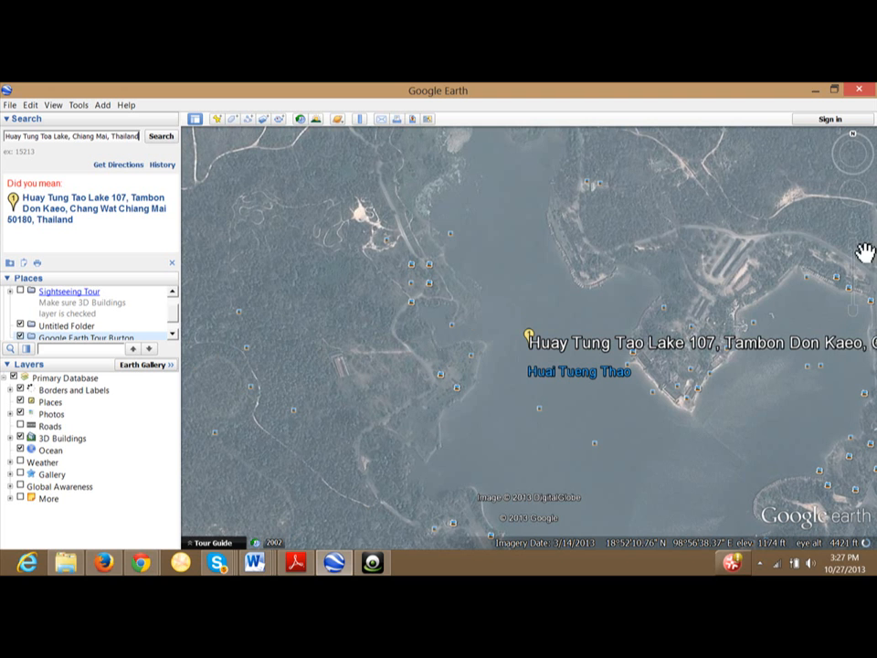
Examine the lake at closer and wider zoom levels and look around the terrain from different viewing angles
mouse_move(853, 257)
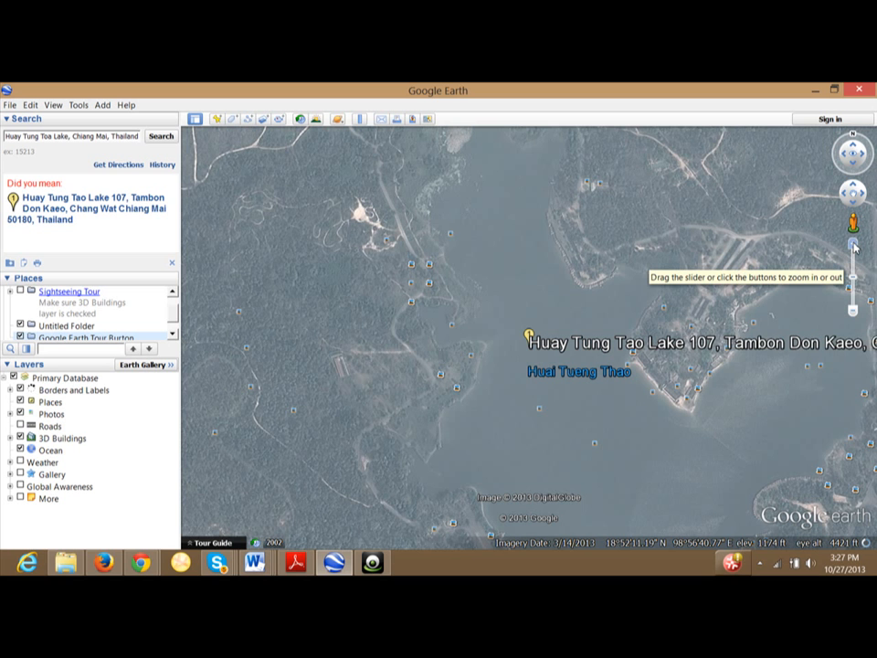
left_click(853, 245)
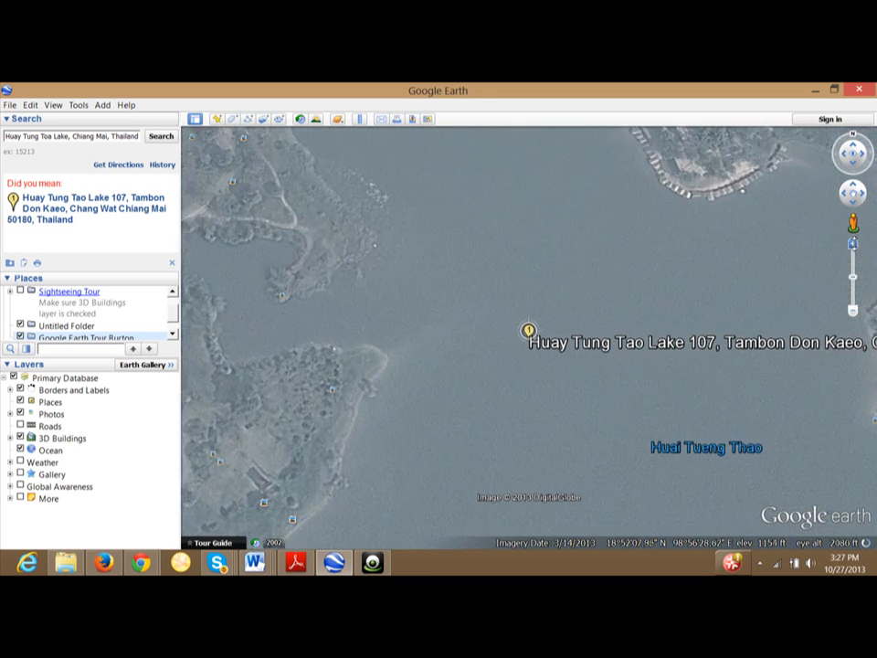
left_click(852, 310)
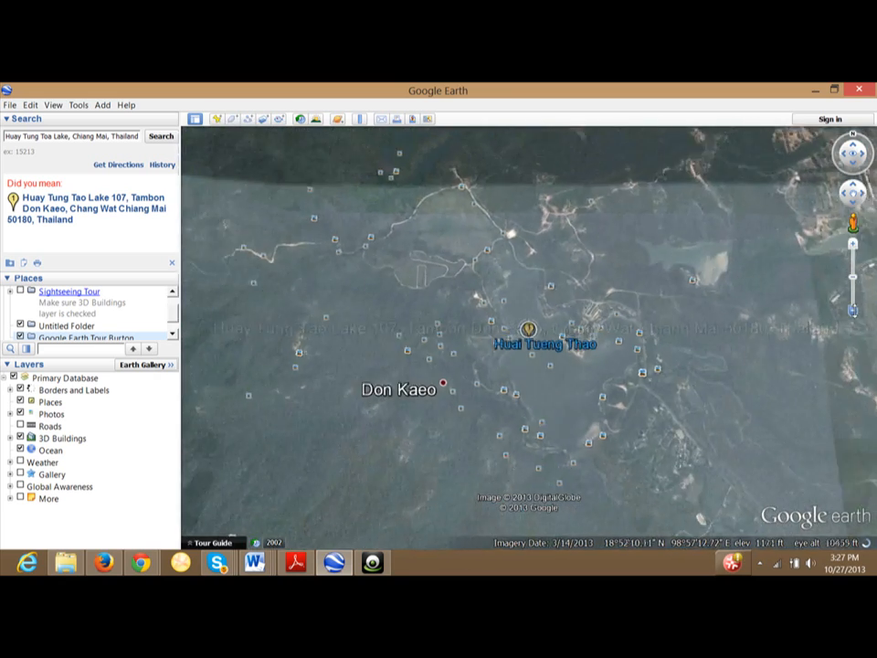
left_click(853, 246)
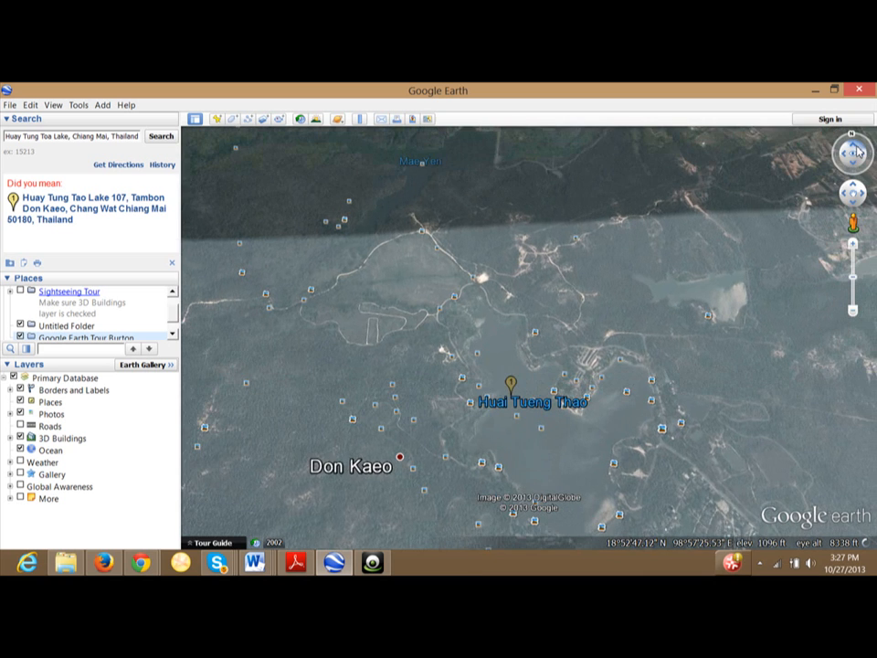
left_click(853, 166)
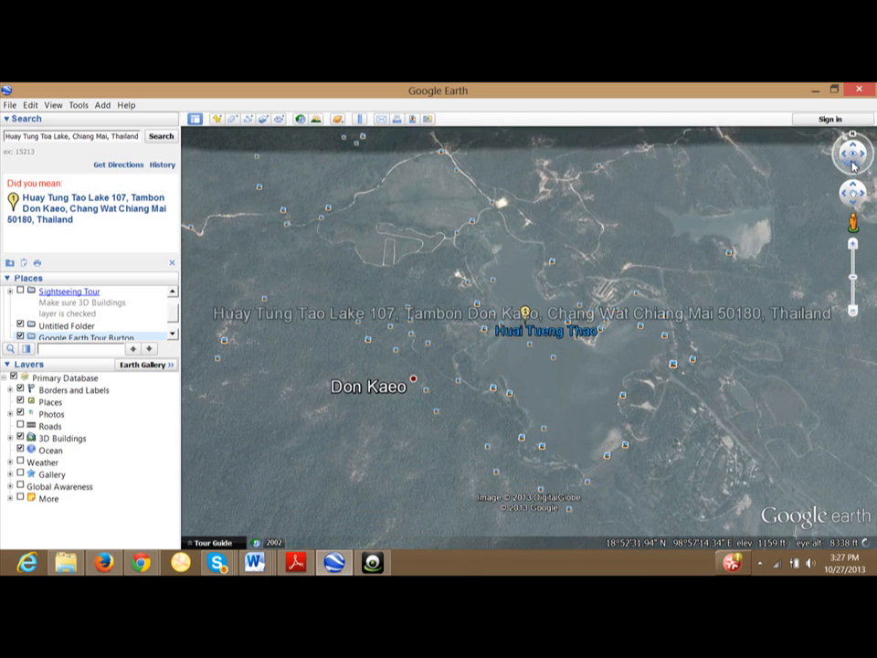
left_click(854, 149)
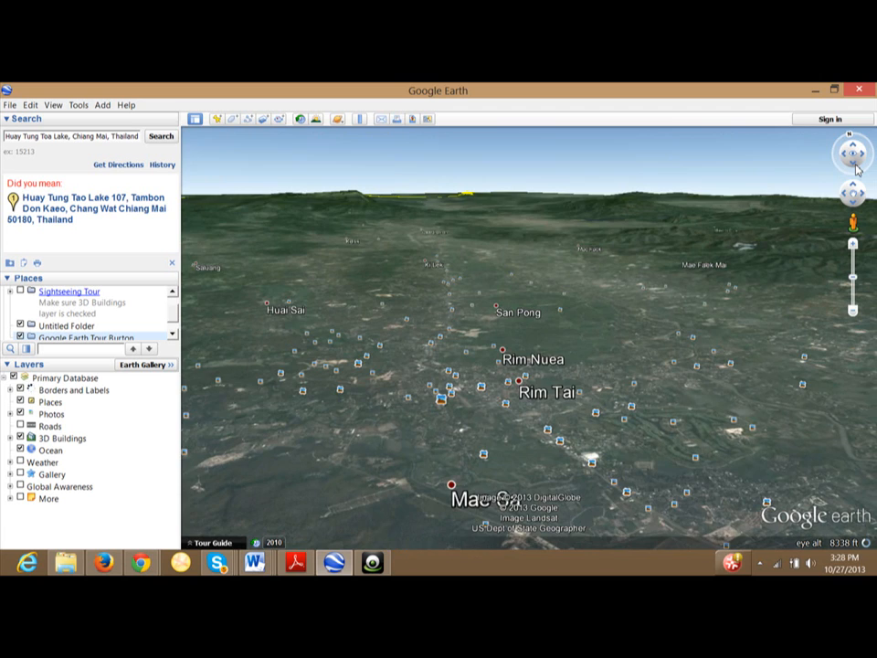
left_click(856, 167)
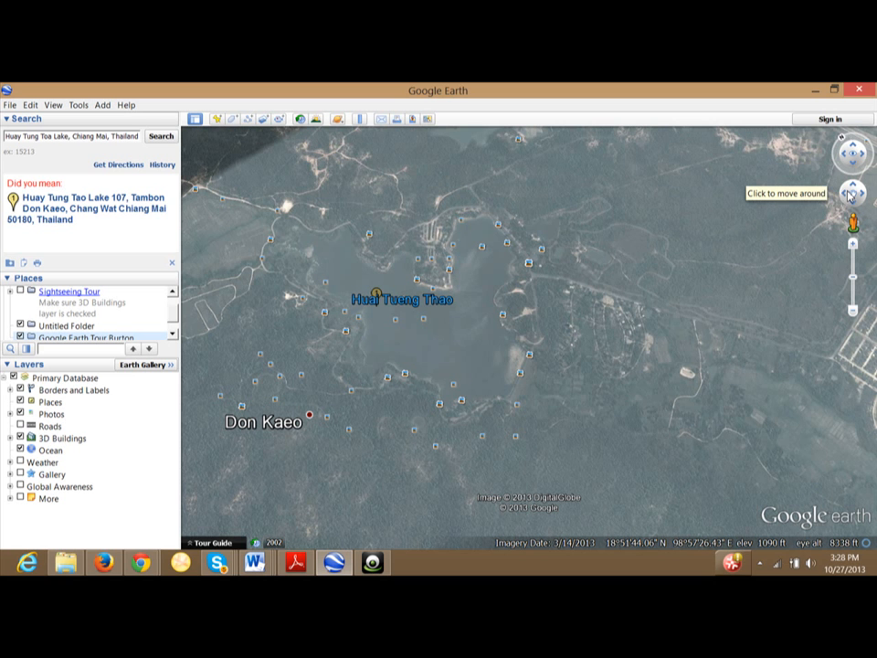
Pan across the lake's surroundings and frame the whole lake in the map view
left_click(846, 196)
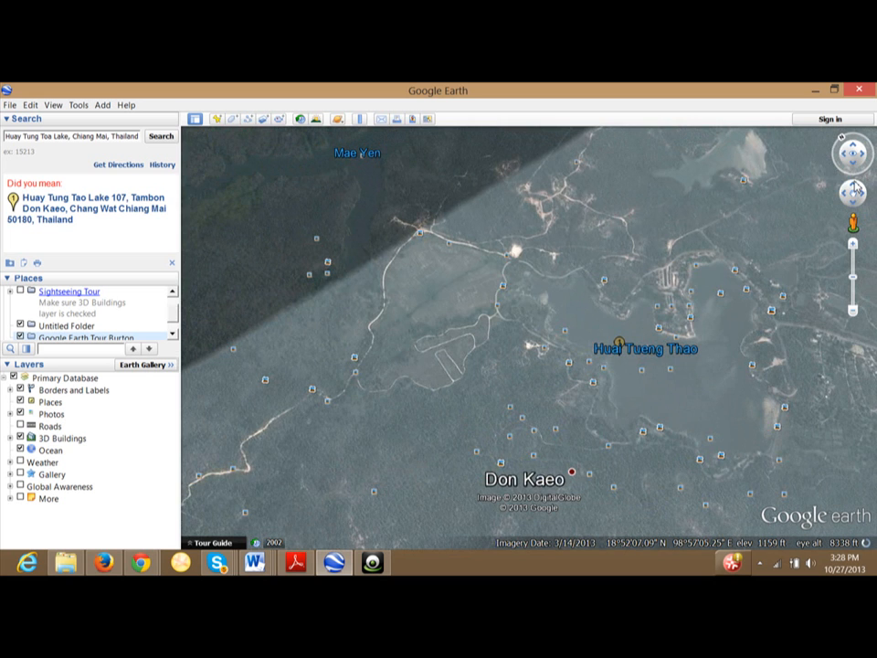
left_click(853, 186)
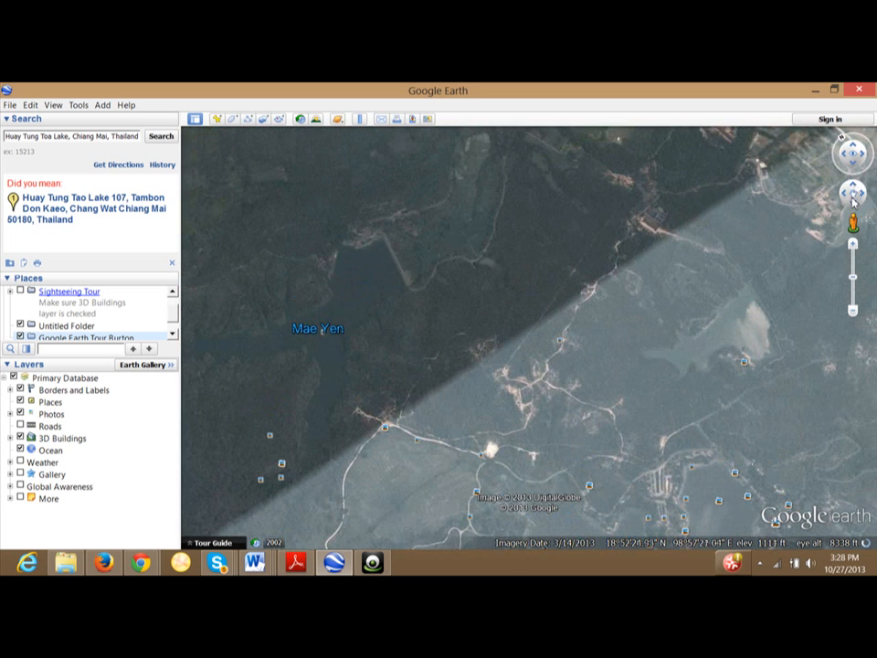
left_click(854, 204)
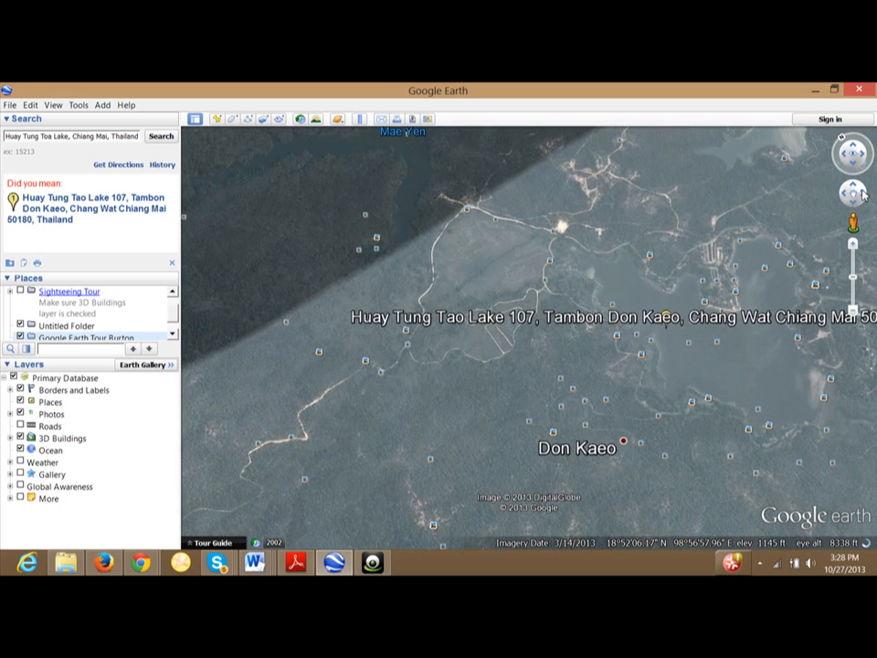
left_click(863, 195)
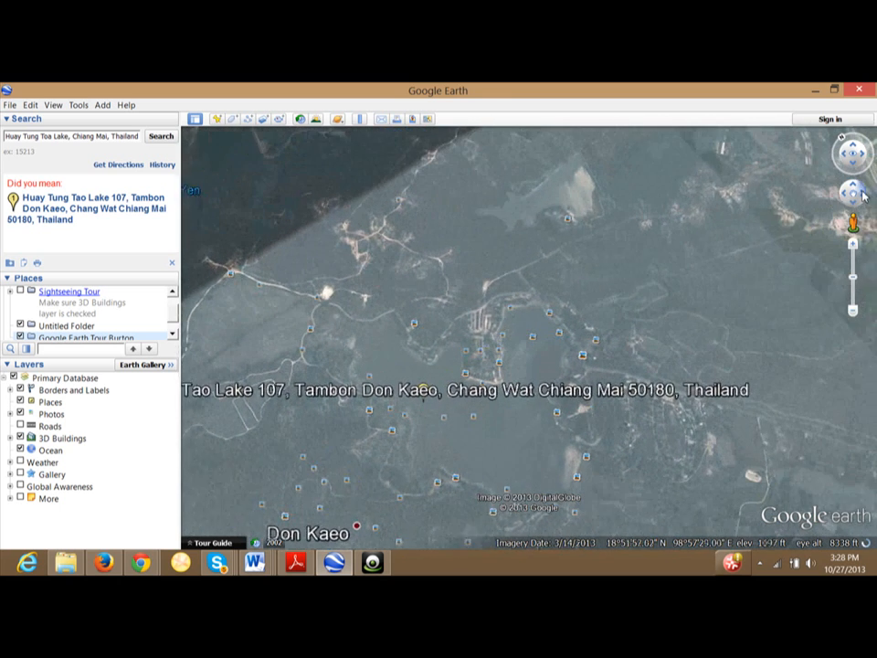
left_click(847, 195)
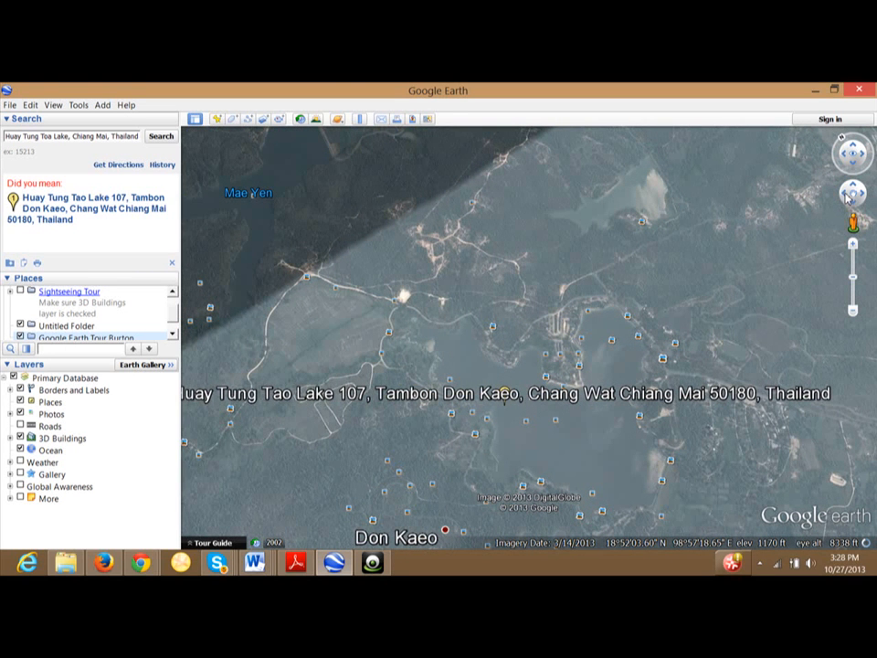
left_click(855, 245)
left_click_drag(758, 469, 765, 266)
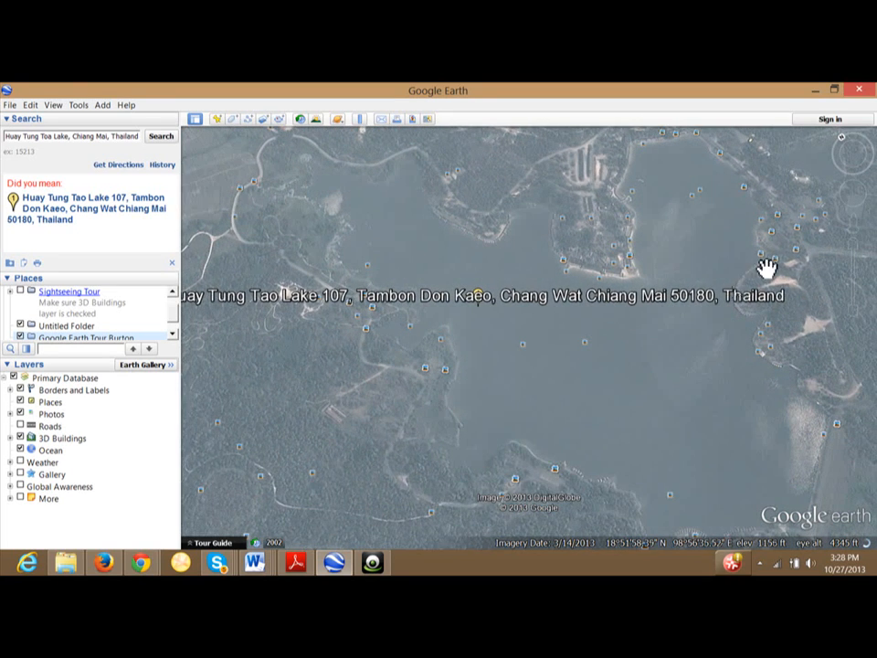
left_click(853, 313)
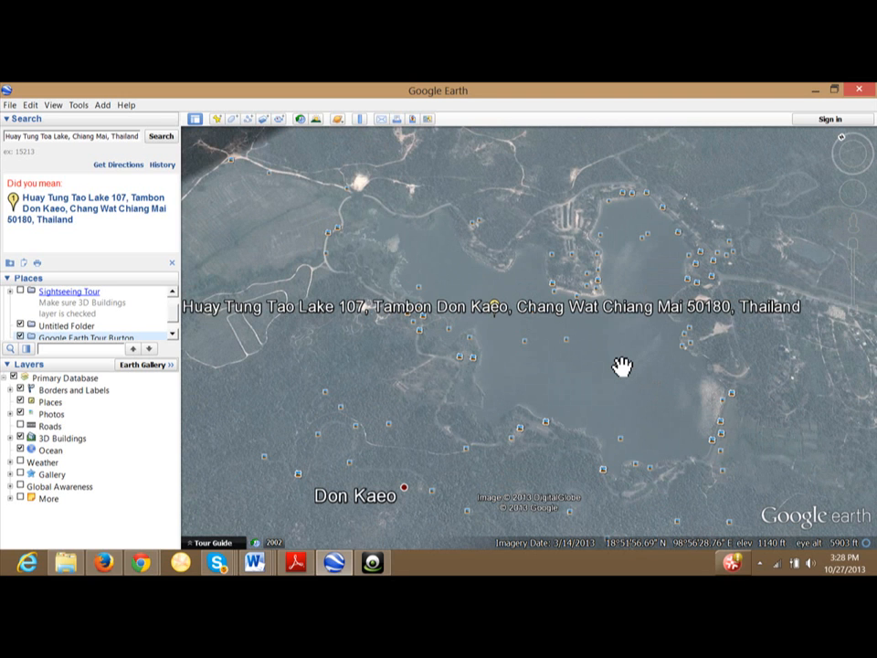
Add a placemark and position it in the middle of the lake at 18°51'59.58"N, 98°56'27.13"E
left_click(103, 105)
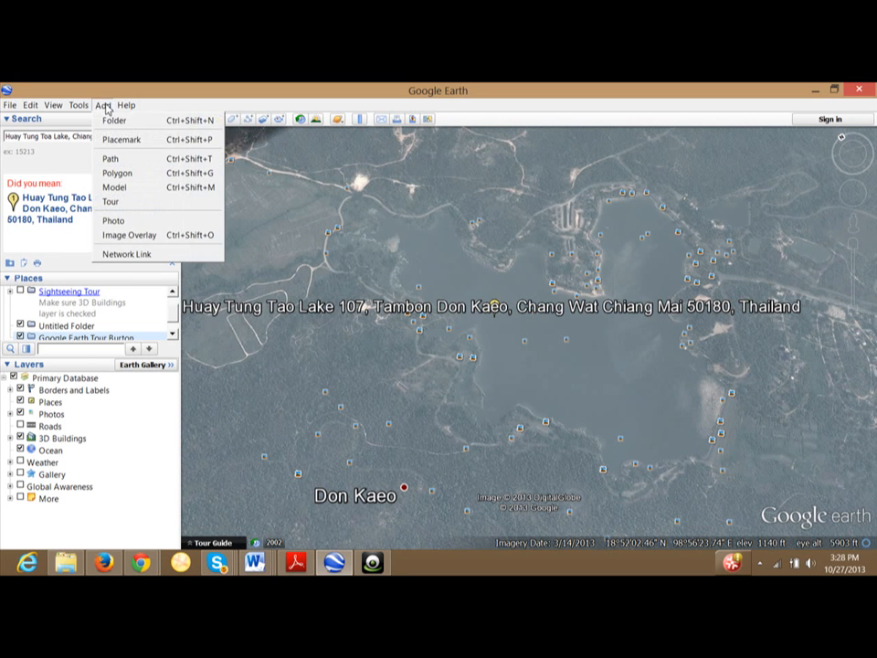
left_click(111, 139)
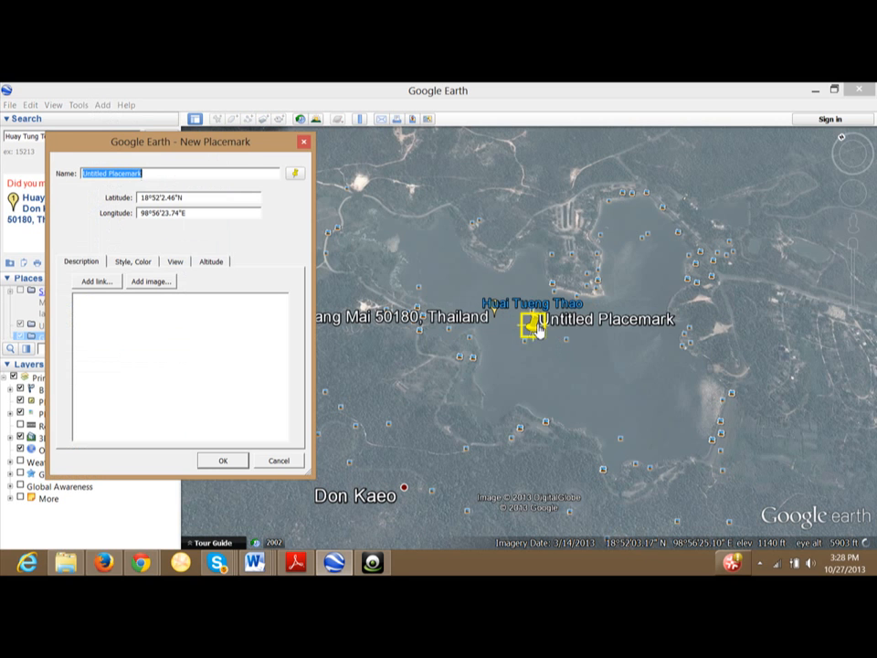
left_click_drag(546, 345, 581, 352)
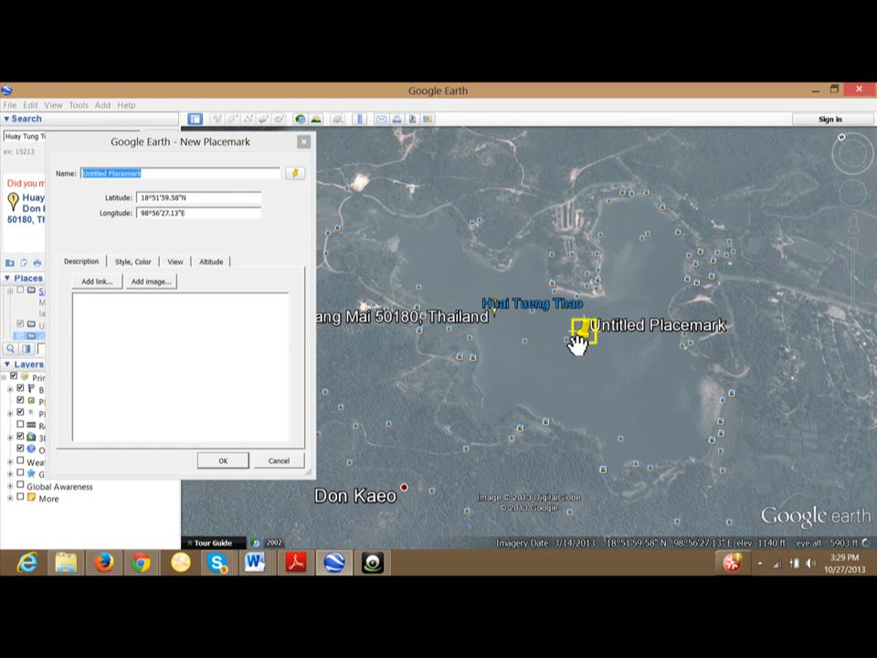
Name the new placemark "Huay Tung Tao Lake" and save it in the tour folder
left_click(190, 174)
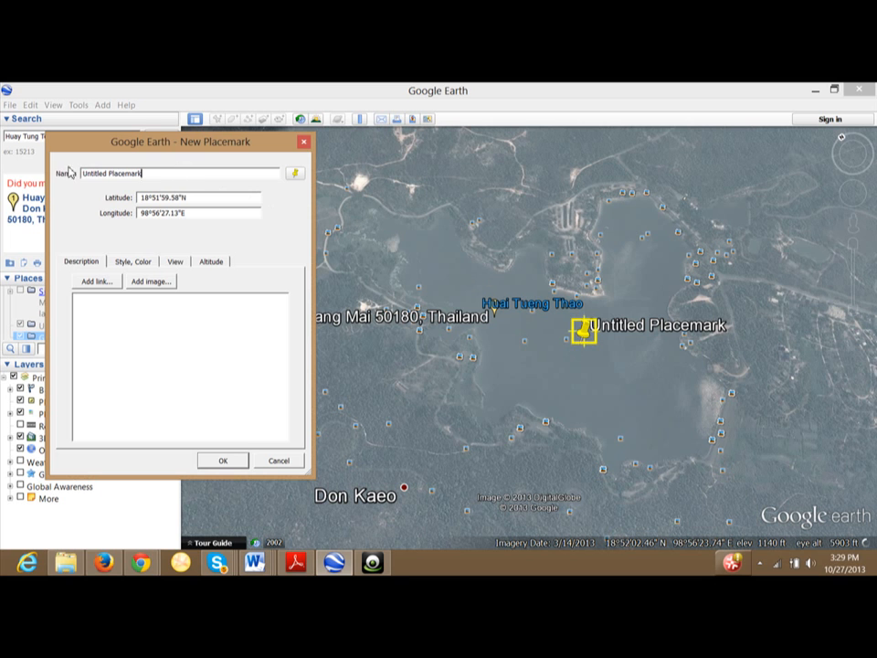
left_click_drag(172, 174, 69, 179)
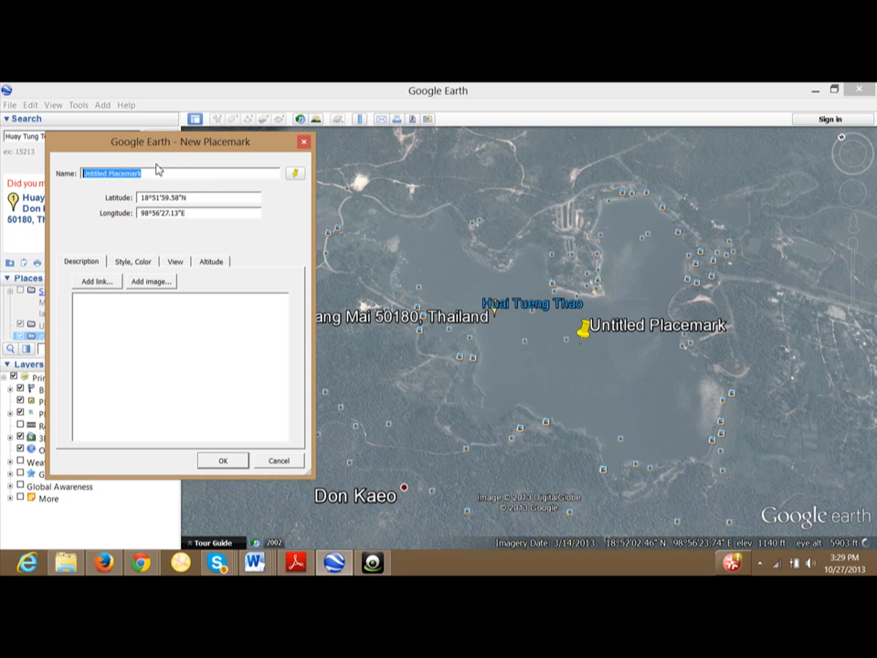
type("Hu")
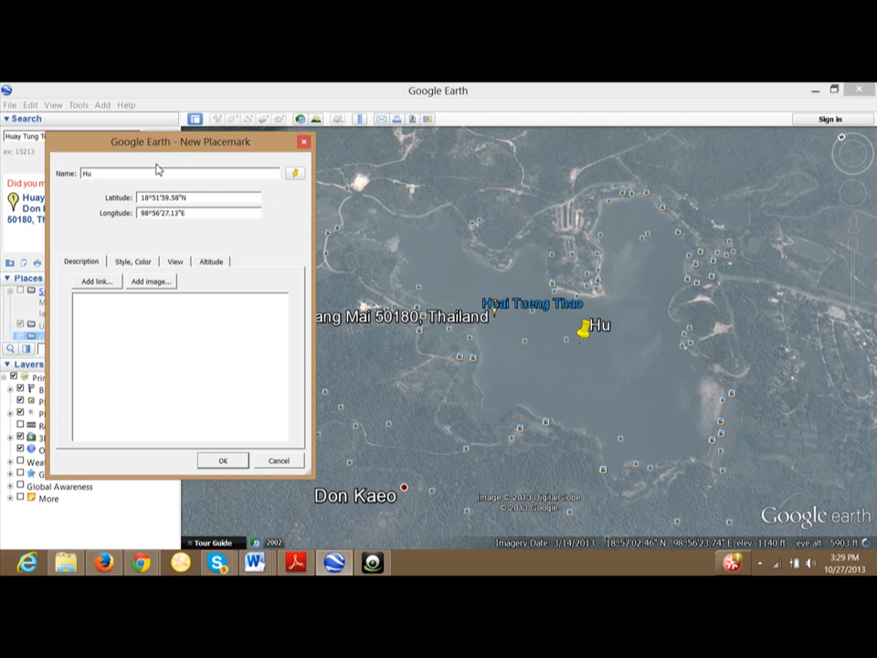
type("ay Tung Toa")
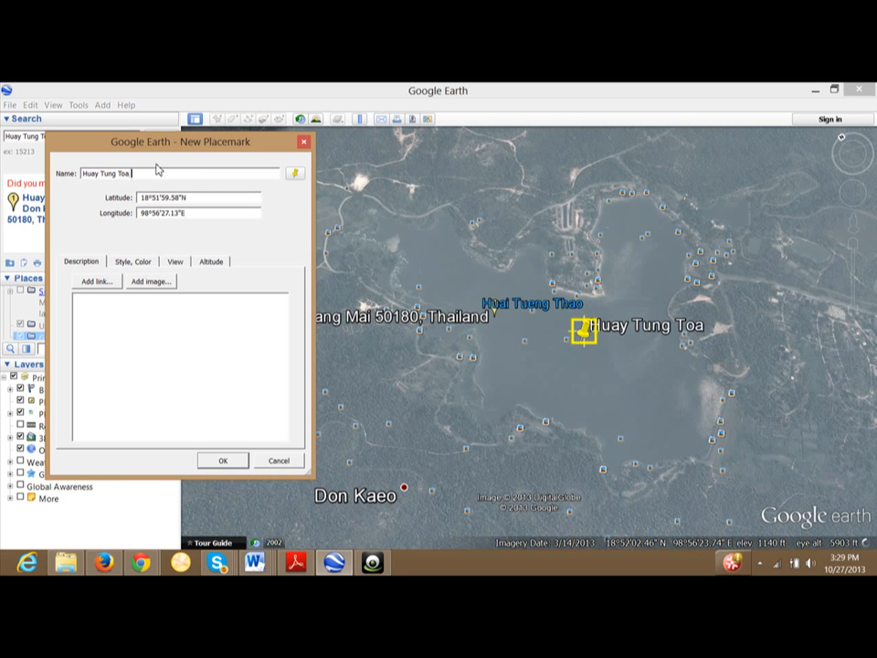
key("BackSpace")
type("oa")
key("BackSpace")
type("ao Lake")
left_click(221, 463)
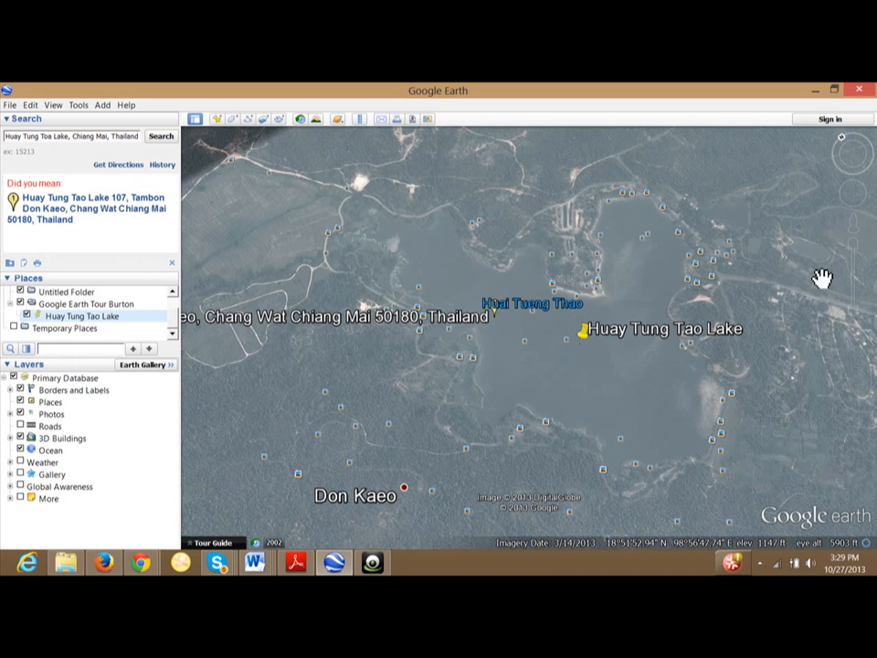
Move the map view from the lake to the mountains around Su Thep, wide enough to include Chiang Mai
mouse_move(861, 323)
scroll(859, 325, "down", 3)
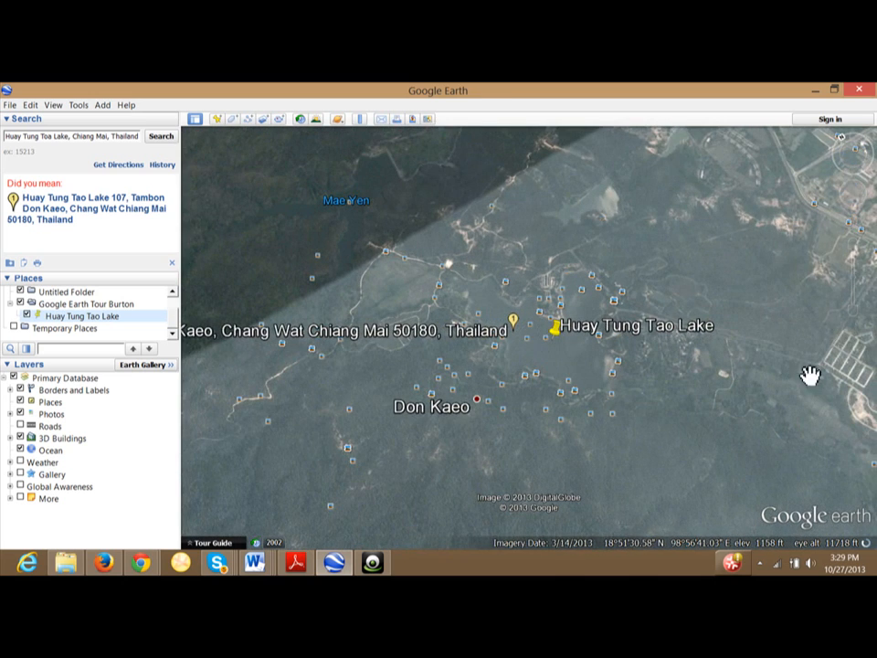
left_click_drag(694, 421, 689, 256)
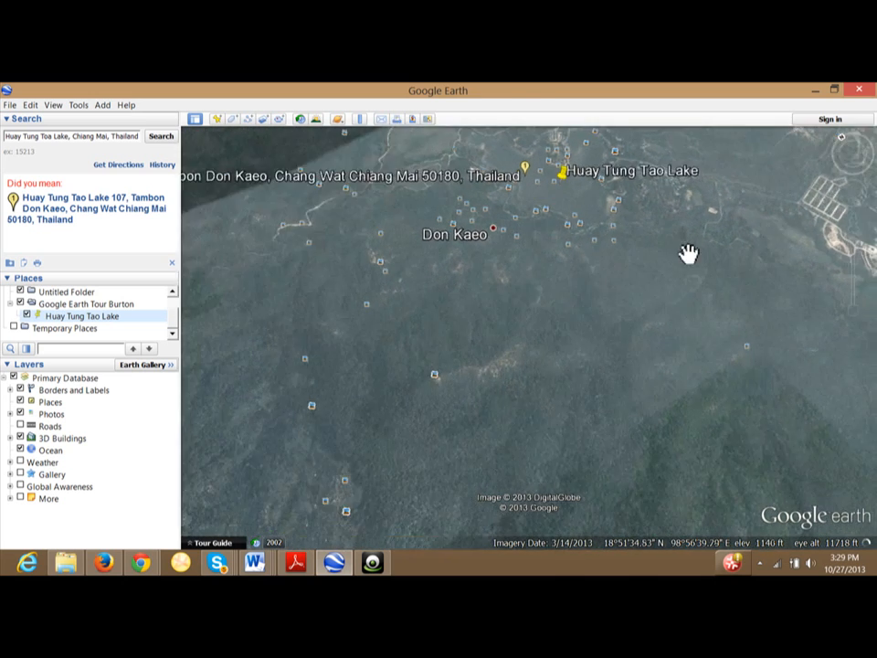
left_click_drag(661, 332, 664, 255)
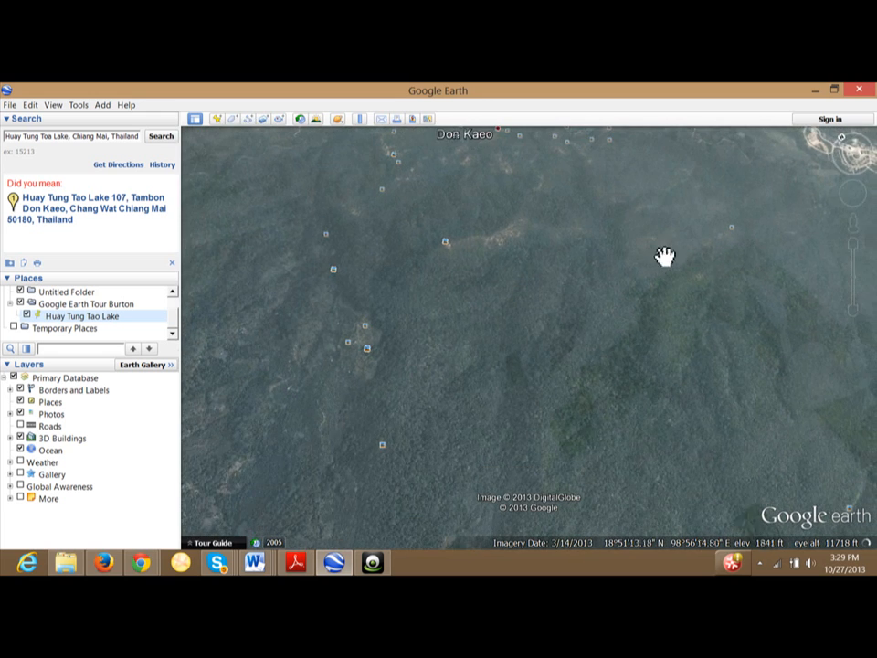
left_click(853, 311)
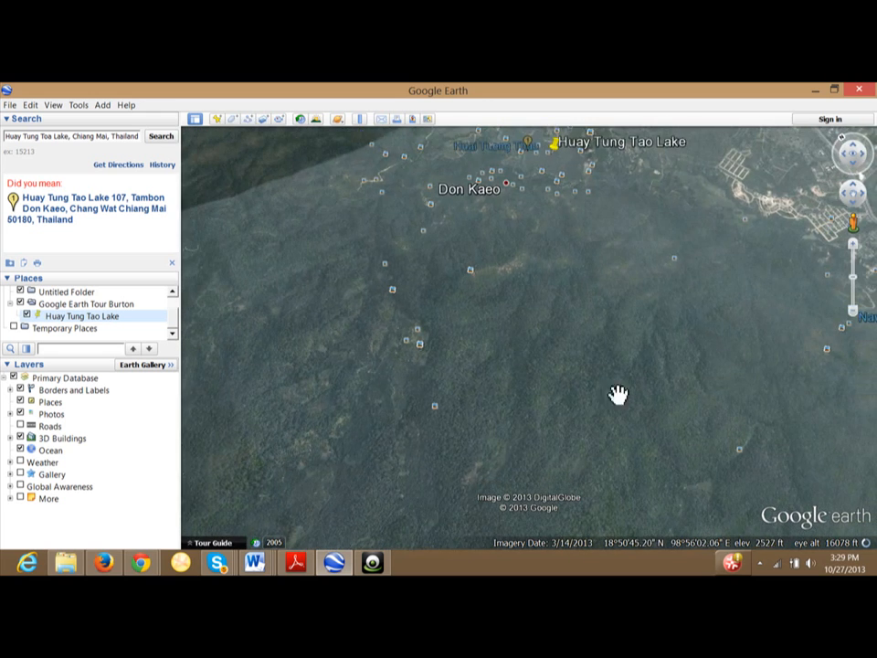
left_click_drag(618, 396, 637, 312)
left_click_drag(646, 406, 648, 276)
left_click_drag(627, 382, 644, 349)
left_click_drag(619, 438, 675, 344)
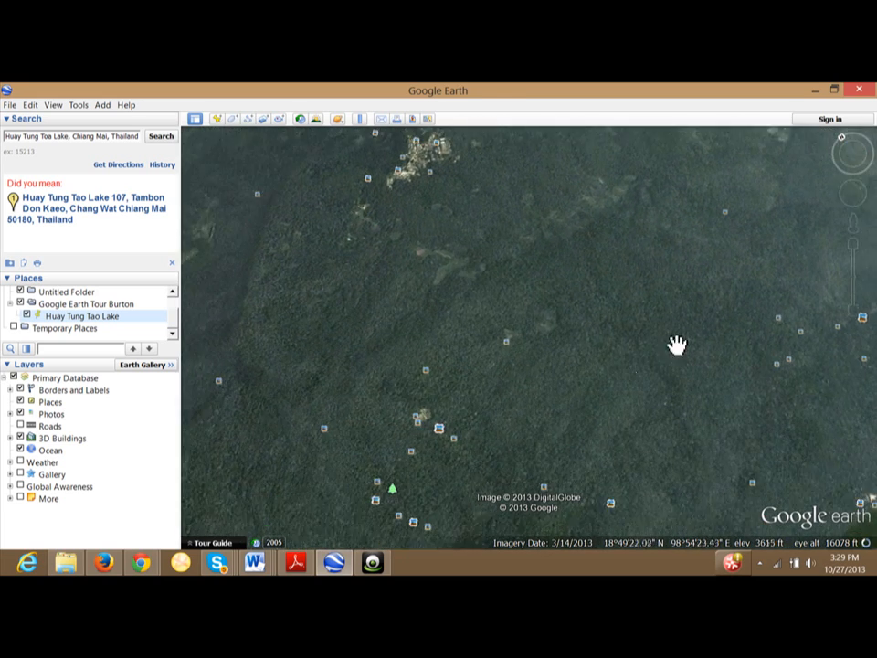
left_click(853, 311)
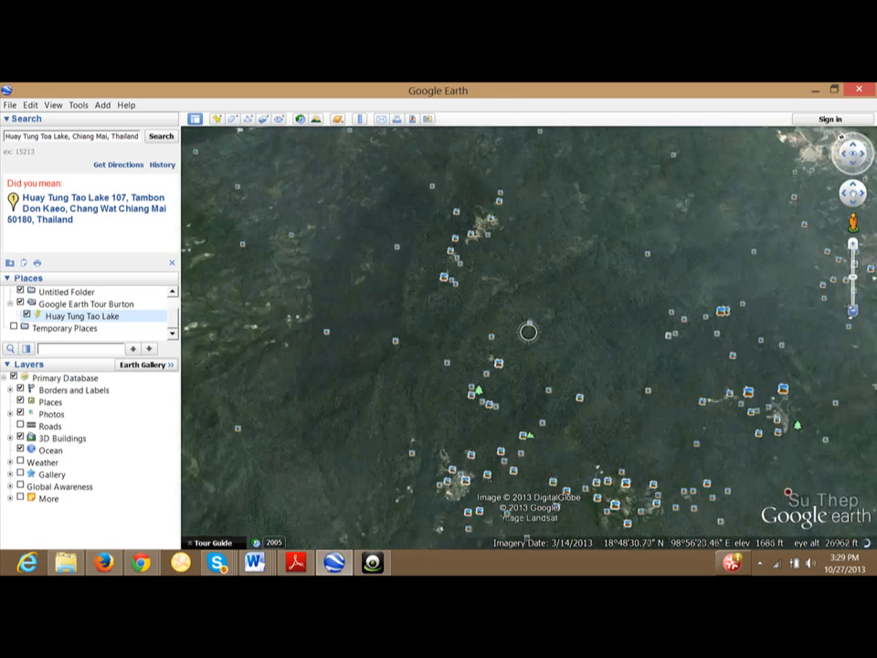
left_click_drag(791, 449, 619, 360)
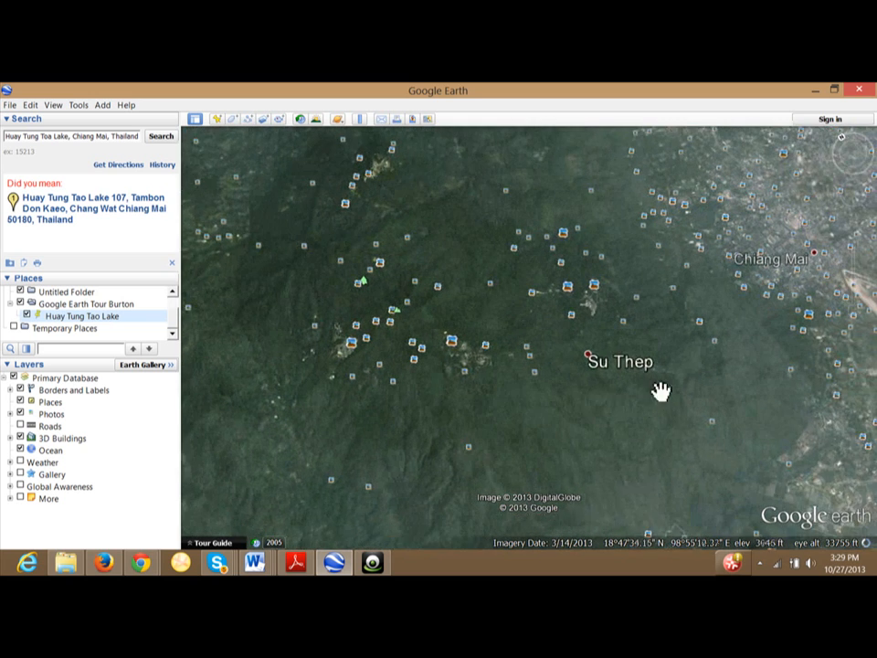
left_click_drag(683, 428, 602, 368)
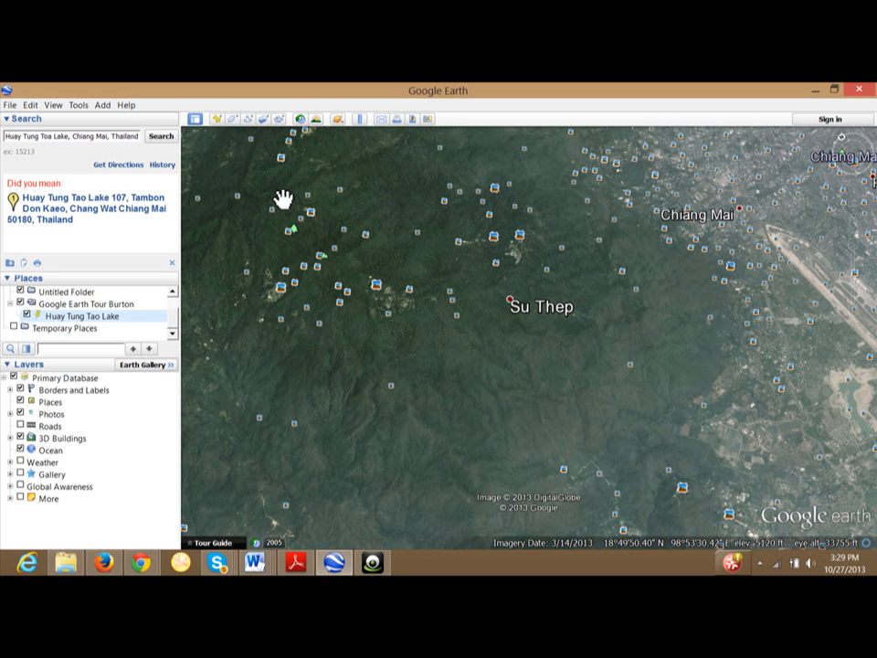
Add a placemark and position it just north of the Su Thep label at 18°47'57.54"N, 98°54'45.59"E
left_click(104, 106)
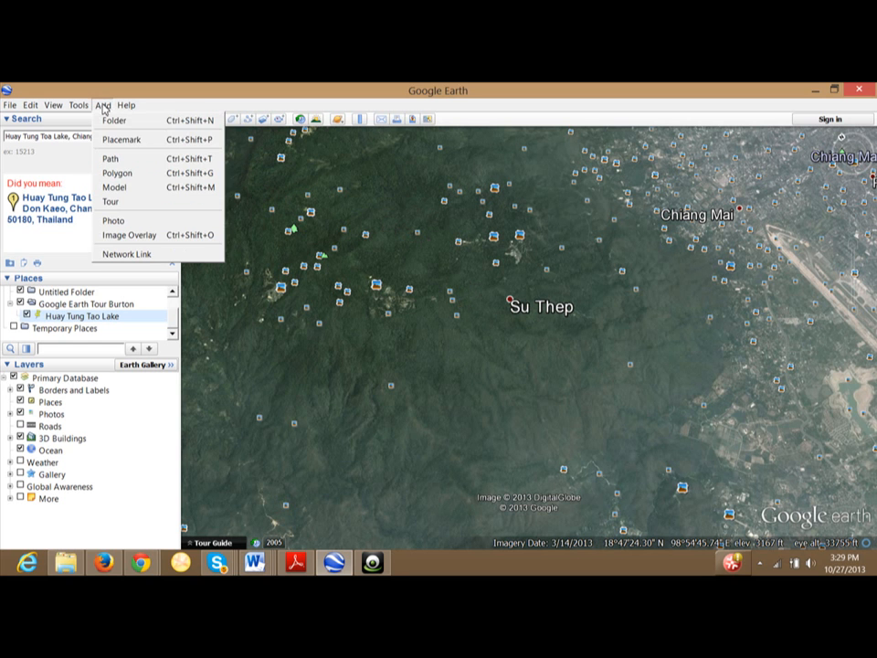
left_click(108, 139)
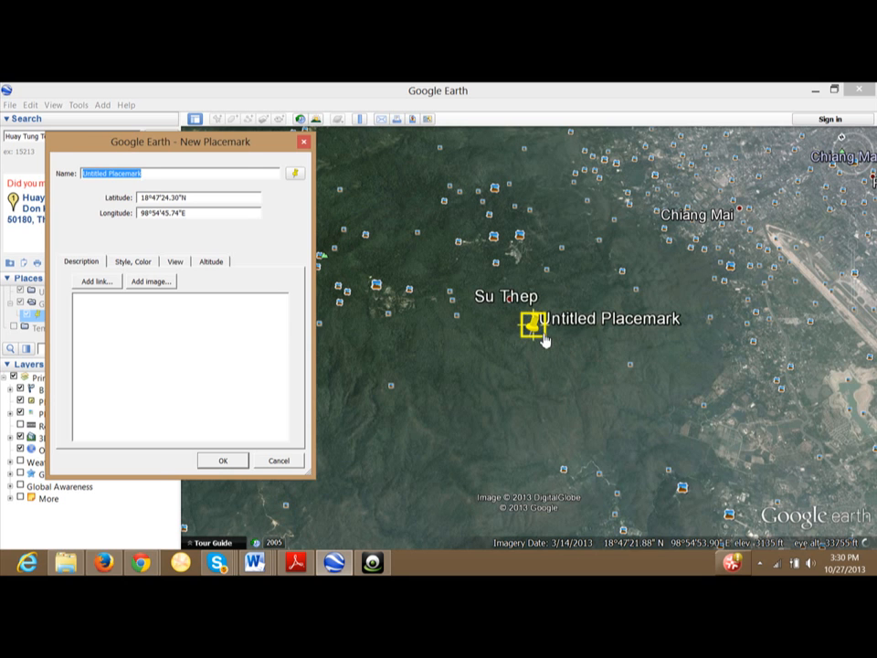
left_click_drag(546, 340, 496, 290)
Name the new placemark "Su Thep Mountain" and save it in the tour folder
left_click_drag(178, 175, 28, 178)
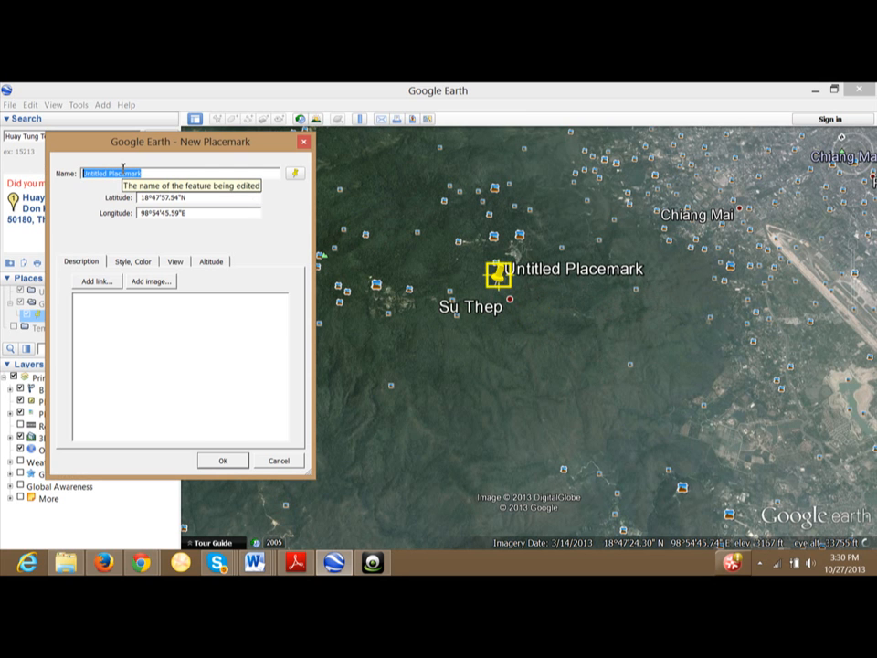
type("Su THep")
key("BackSpace")
key("BackSpace")
key("BackSpace")
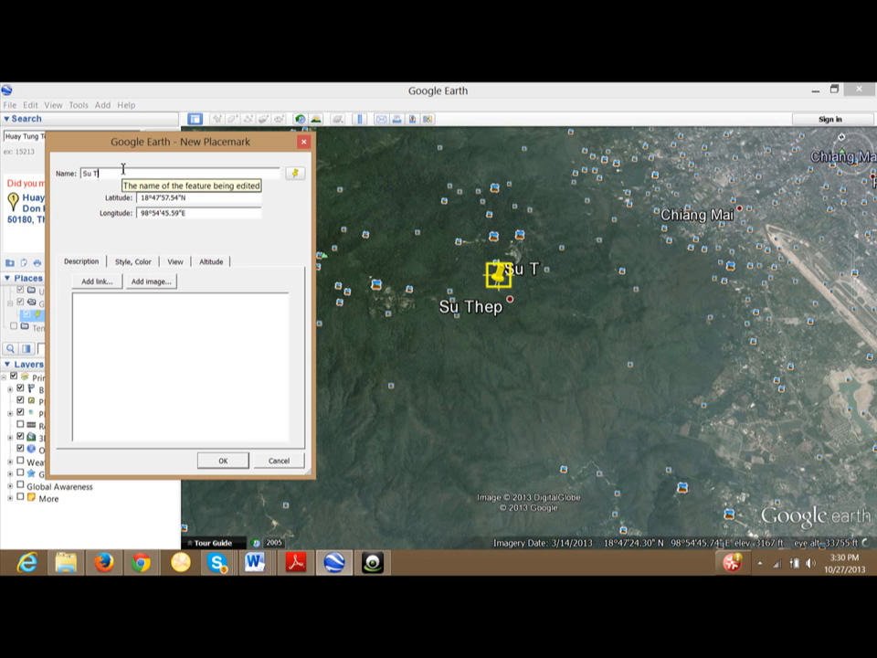
type("hep Mountain")
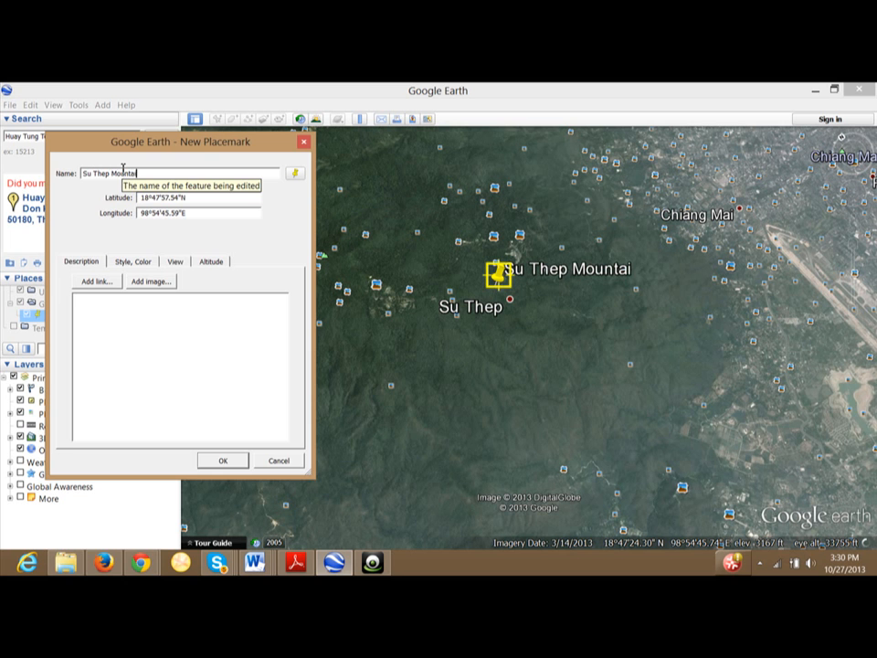
left_click(223, 461)
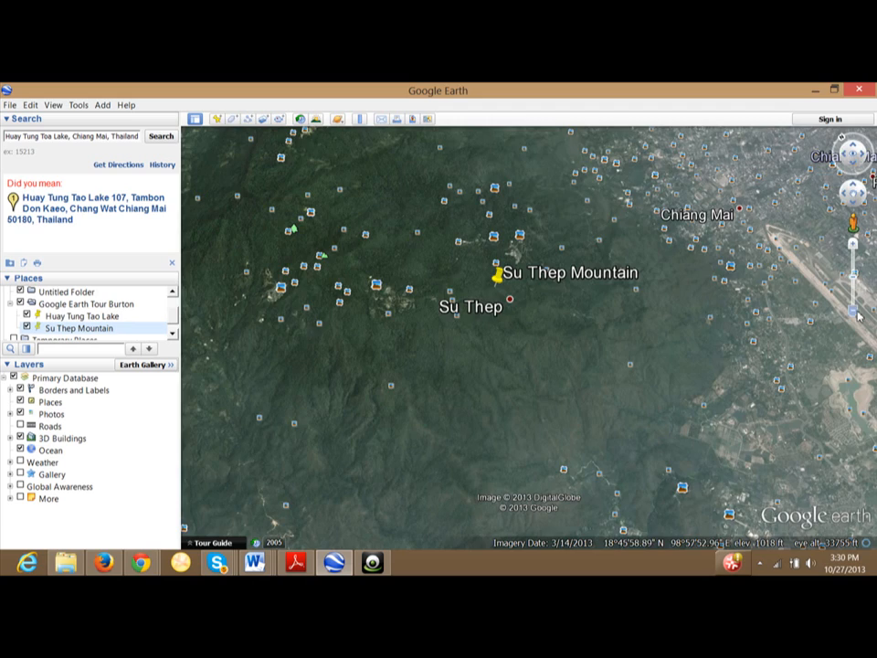
Add a placemark west of Su Thep Mountain, positioned just north of Ban Pong at 18°49'29.06"N, 98°49'30.68"E
left_click(853, 313)
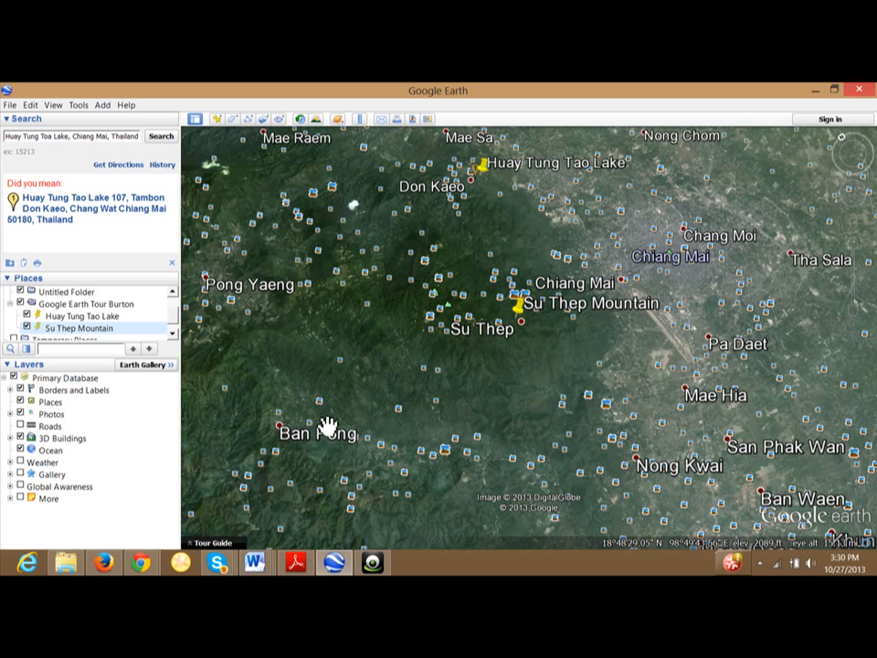
left_click_drag(325, 420, 493, 353)
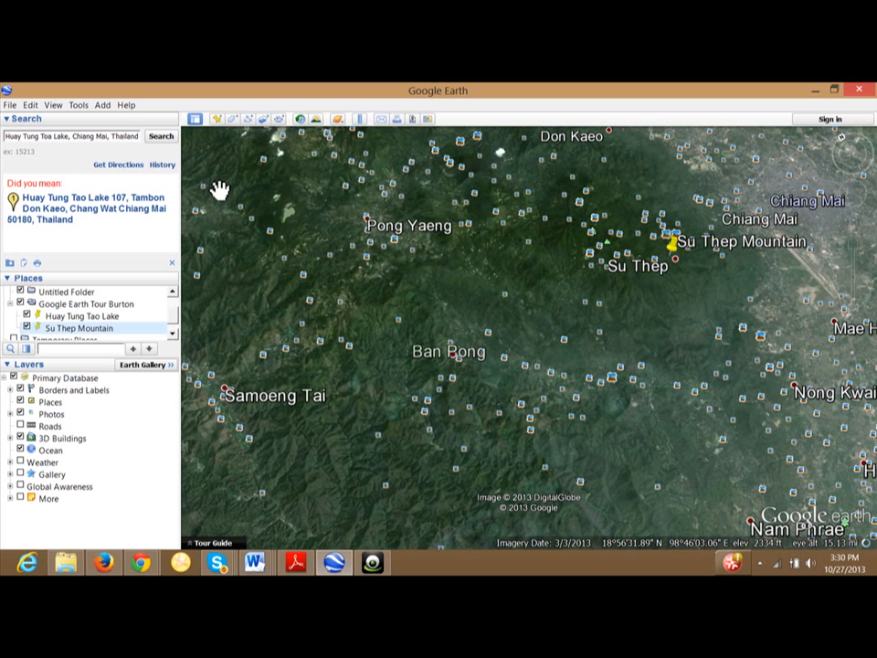
left_click(102, 106)
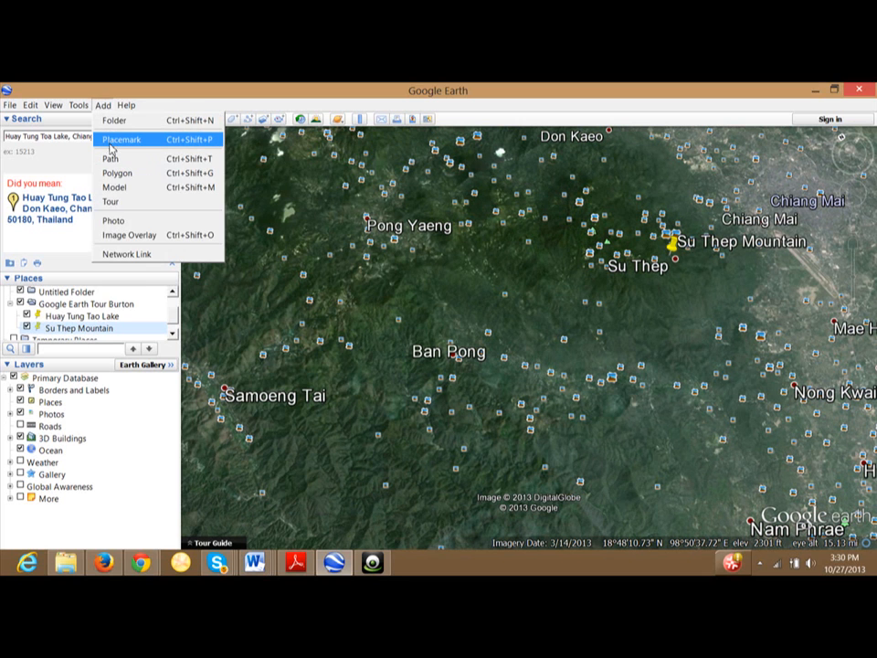
left_click(114, 139)
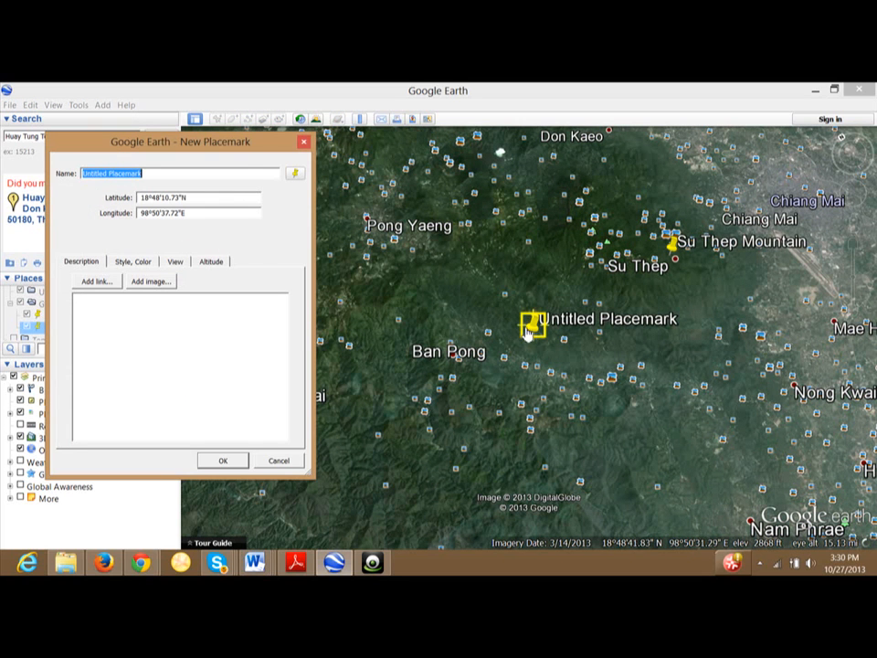
left_click_drag(535, 327, 461, 325)
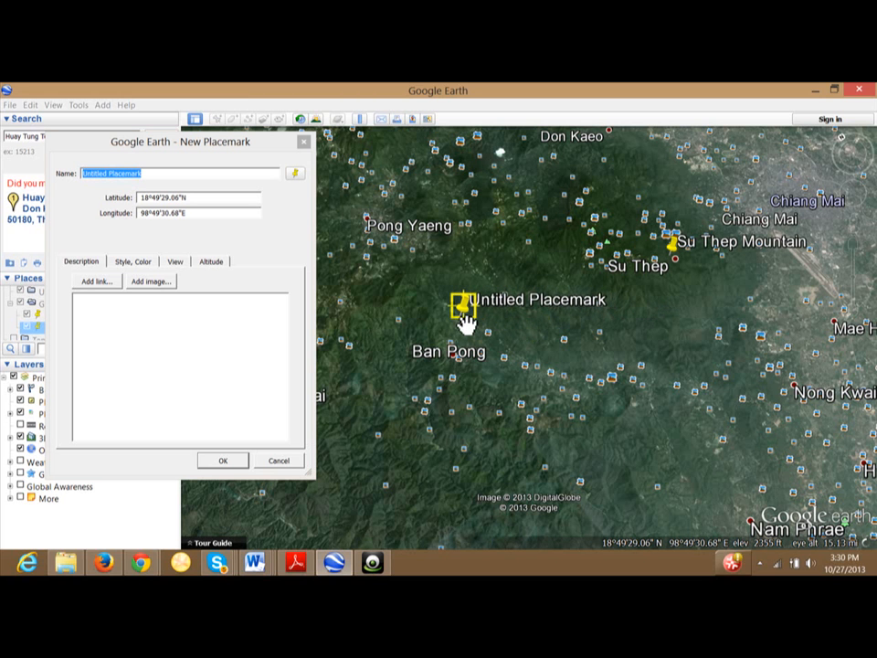
Name the new placemark "Ban Pong Valley" and save it in the tour folder
left_click(150, 172)
left_click_drag(150, 173, 3, 158)
type("B")
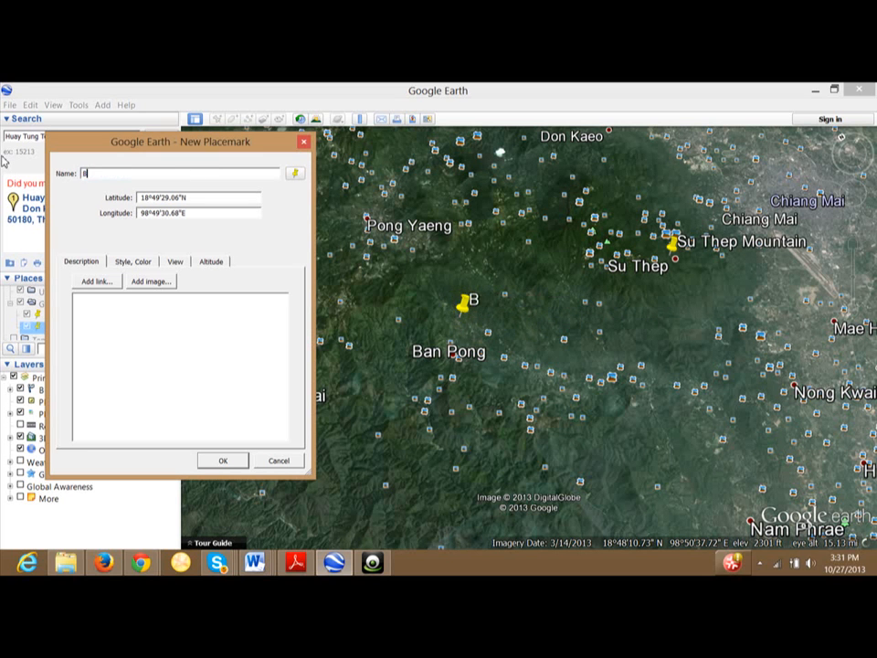
type("an Ponh")
key("BackSpace")
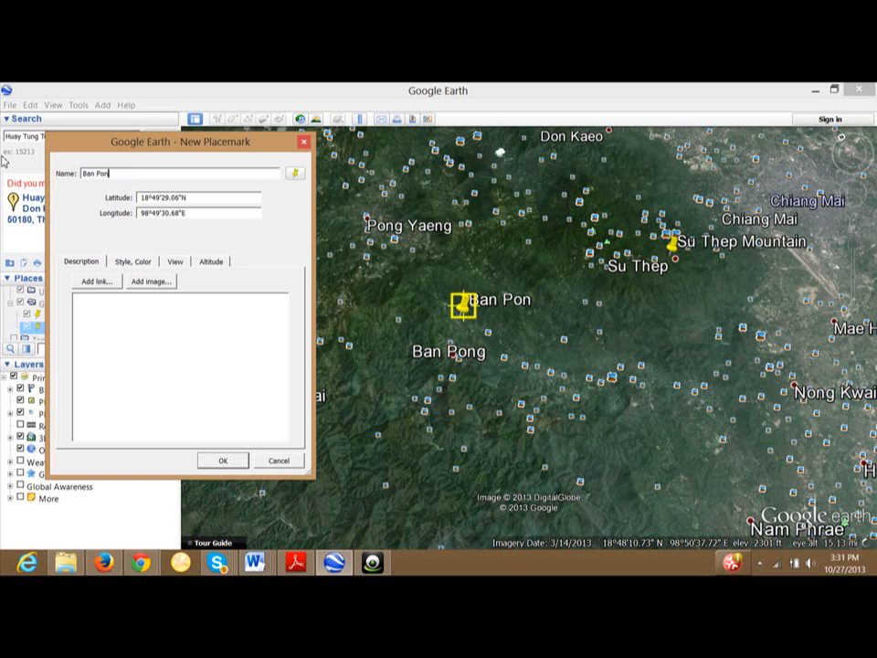
type("g Valley")
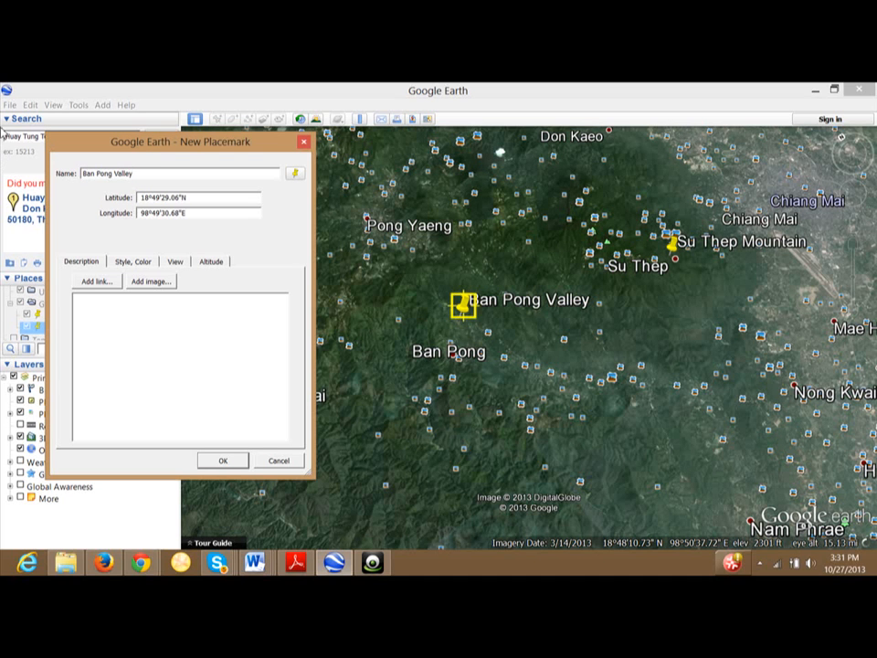
left_click(212, 461)
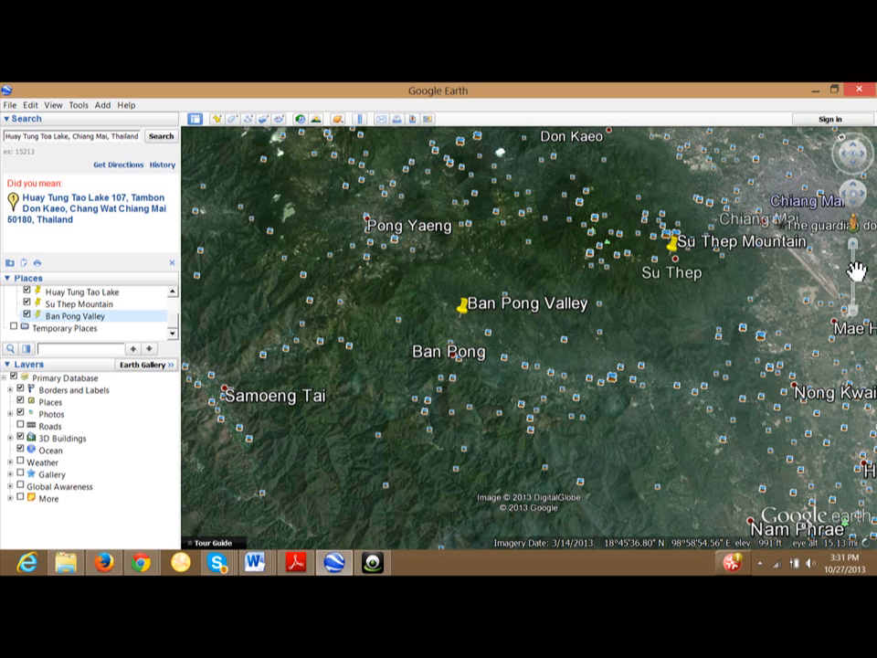
Record a narrated tour from a wide view through Huay Tung Tao Lake, Su Thep Mountain and Ban Pong Valley, ending zoomed out over all three
left_click(852, 311)
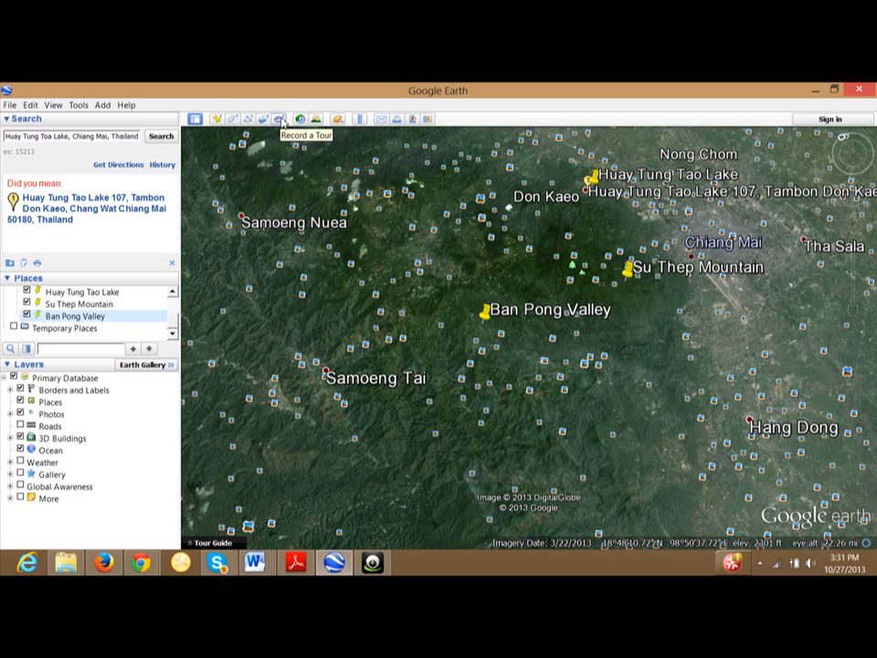
left_click(280, 120)
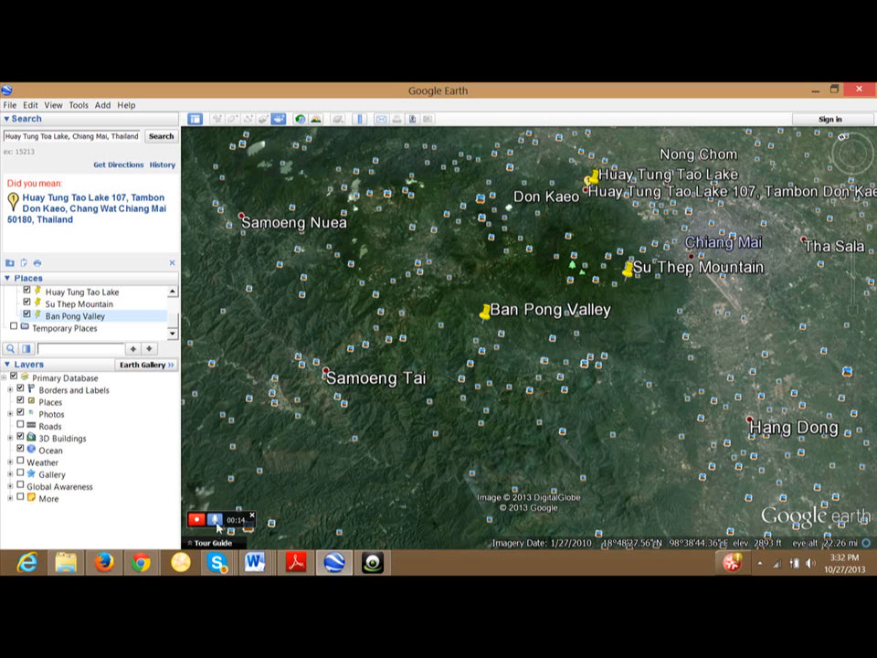
double_click(105, 298)
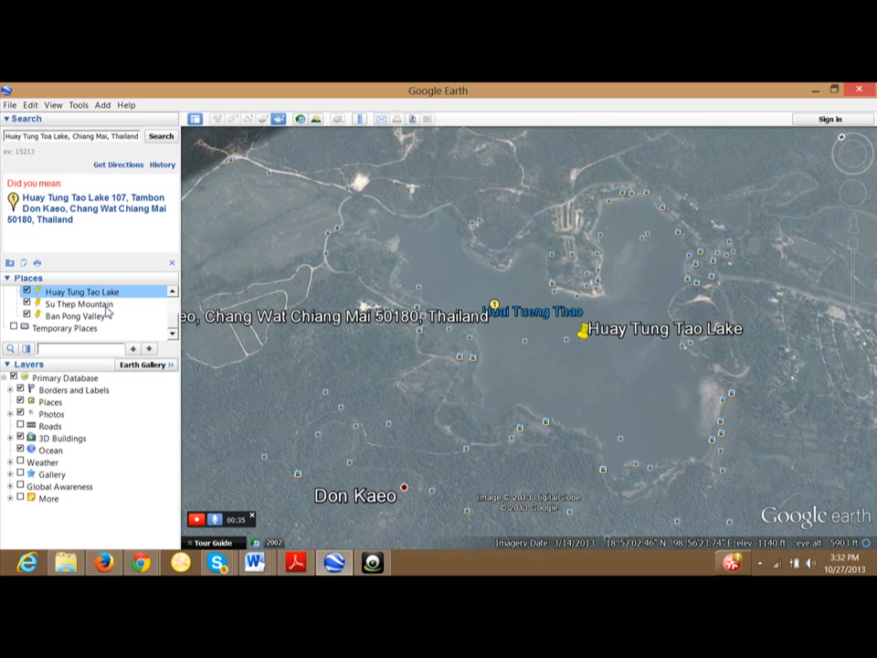
left_click(107, 307)
double_click(107, 309)
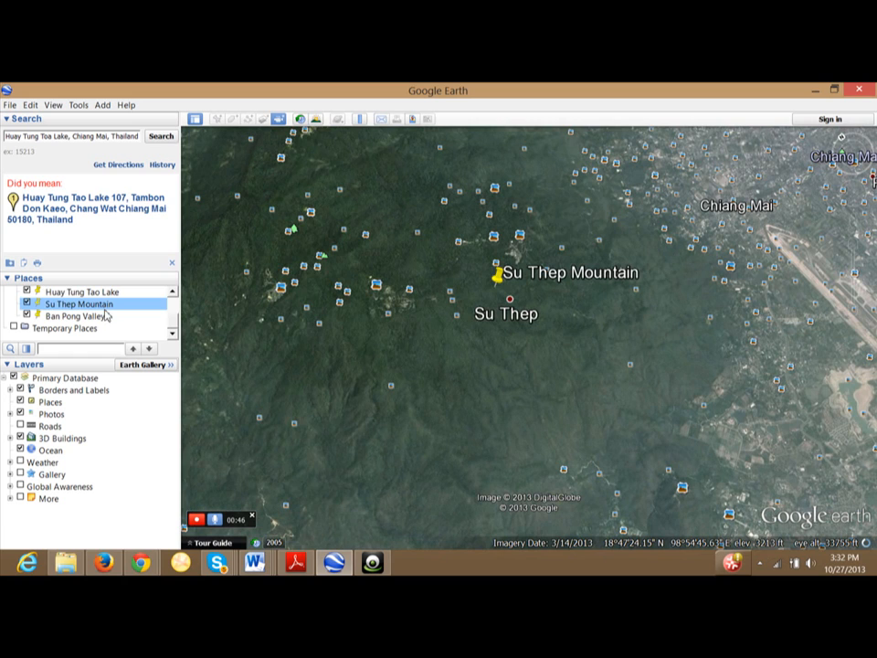
double_click(102, 317)
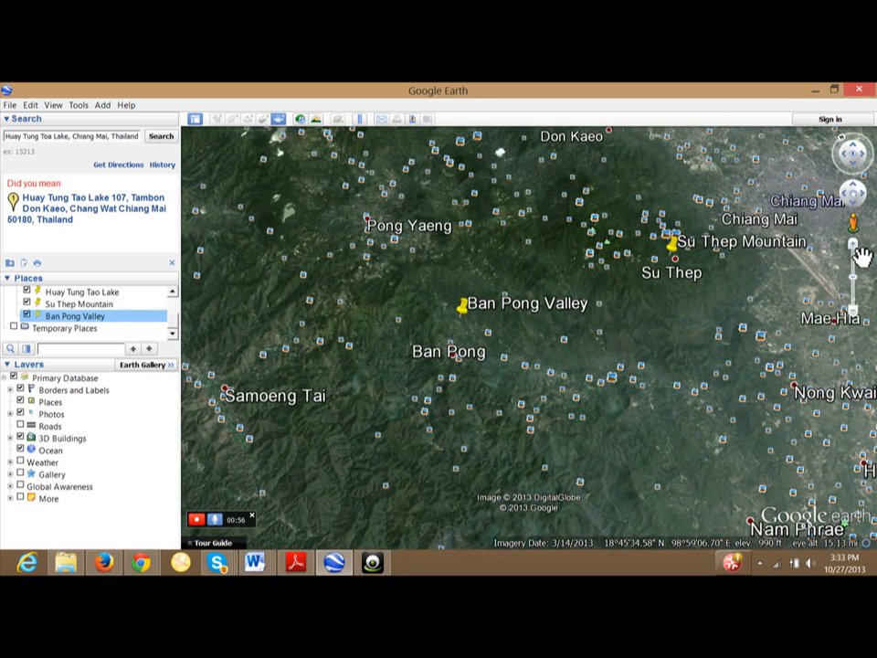
left_click(854, 311)
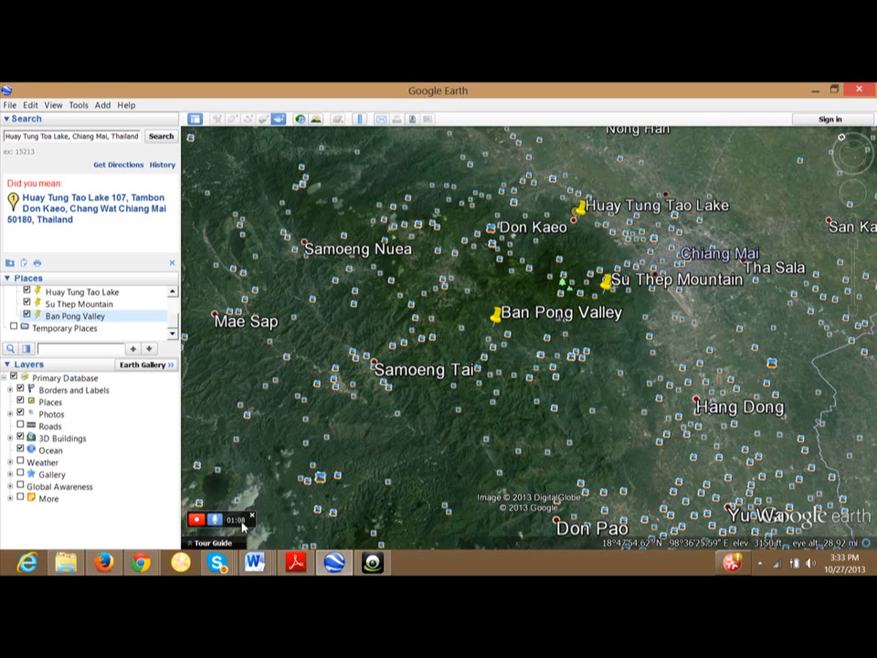
left_click(196, 519)
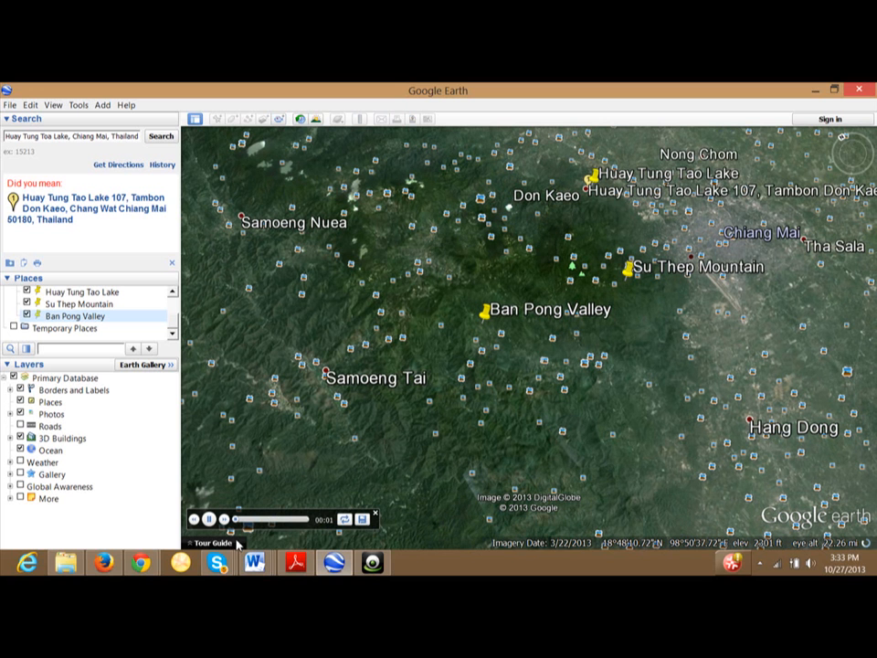
Preview the start of the recorded tour and save it as "Google Earth Tour" followed by the author's surname and "Narrated"
left_click(209, 519)
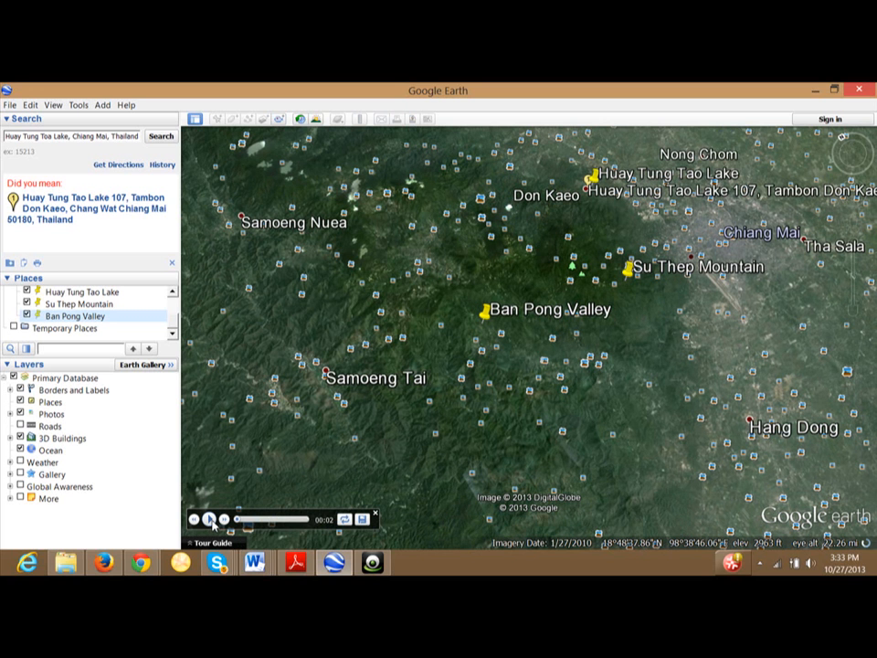
left_click(210, 519)
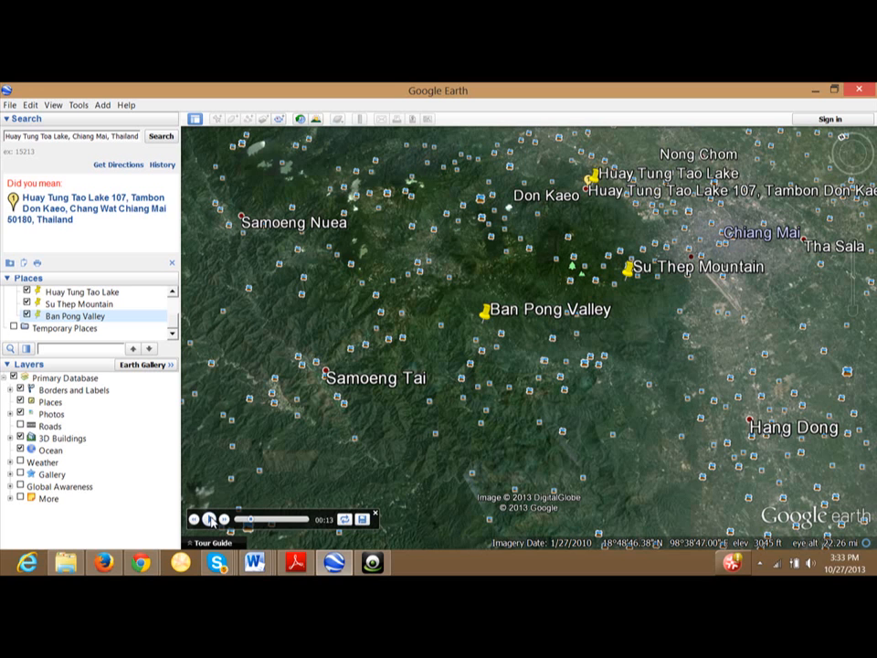
left_click(363, 521)
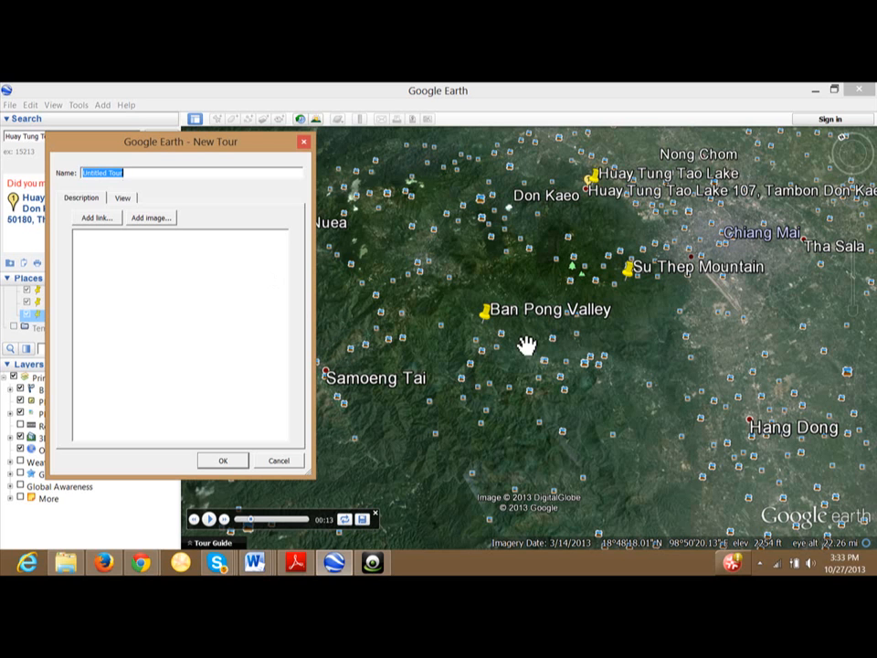
type("Google Earth Tour Burto")
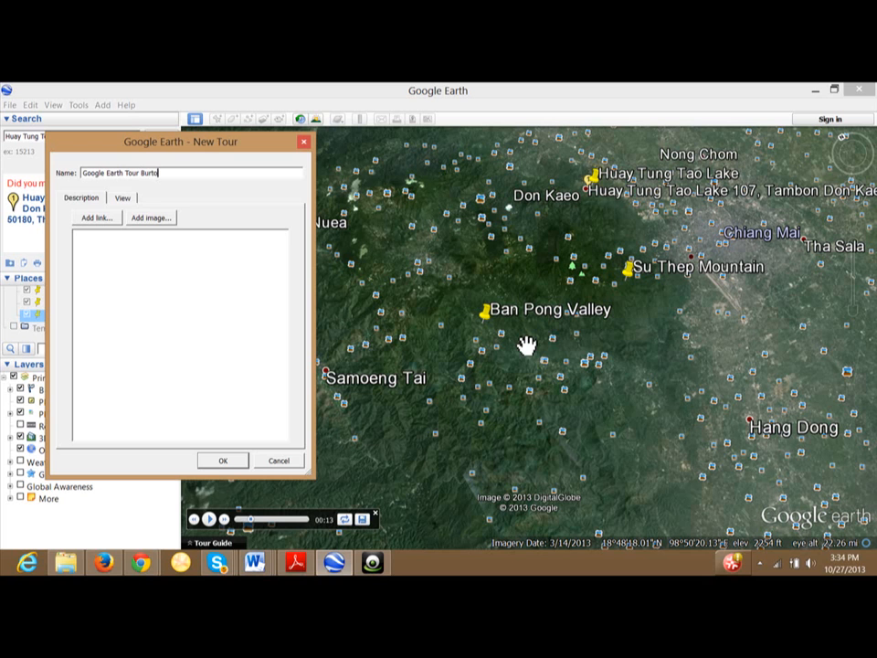
type("n Narrated")
left_click(226, 461)
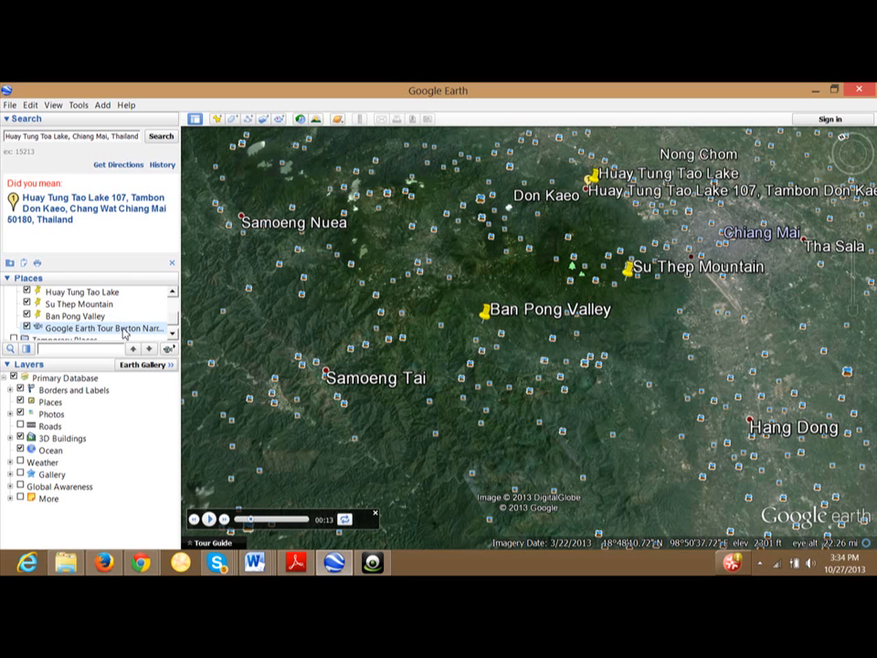
Play the saved narrated tour from the saved places, close its playback, replay it and pause
double_click(125, 328)
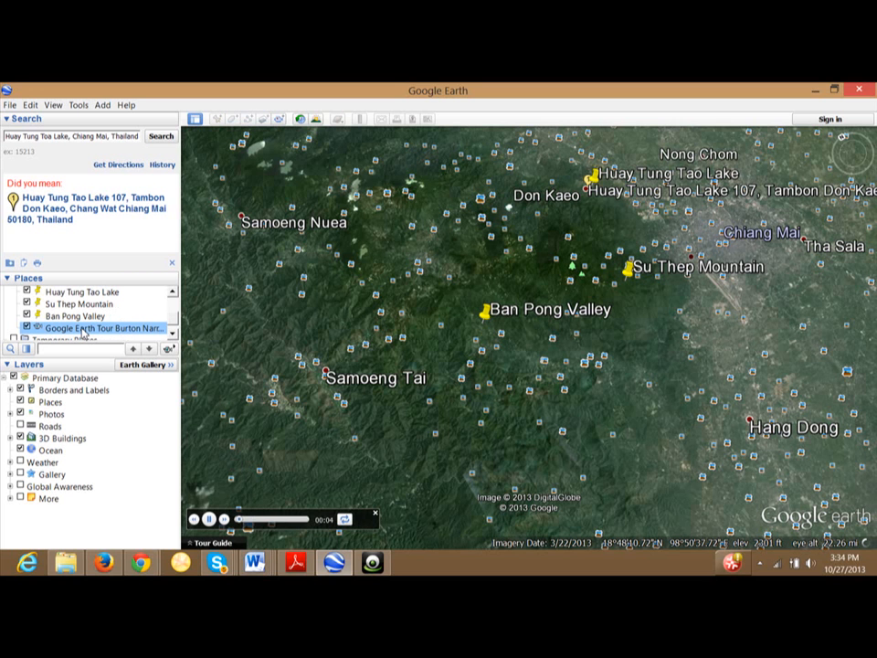
double_click(82, 329)
left_click(374, 513)
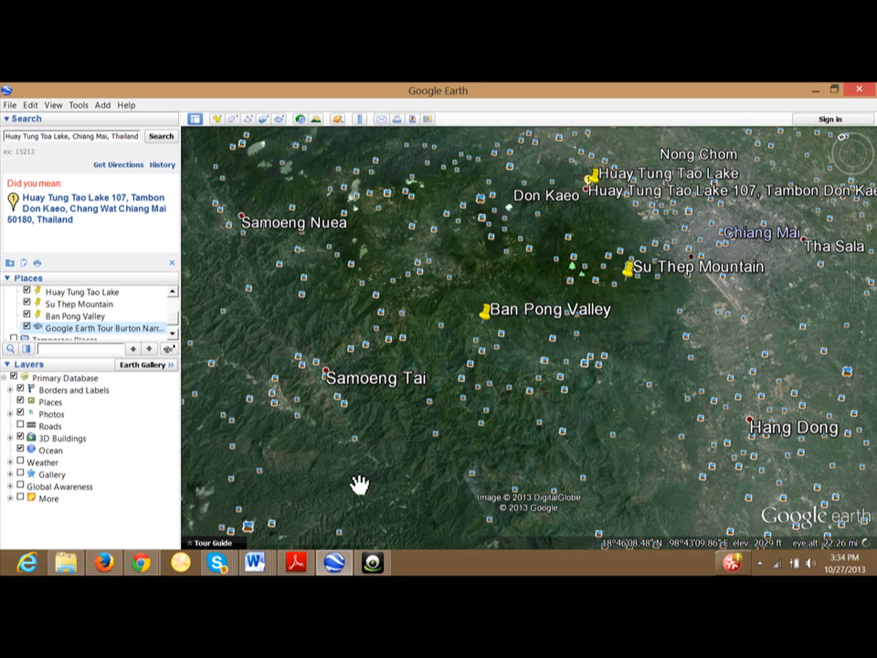
double_click(80, 331)
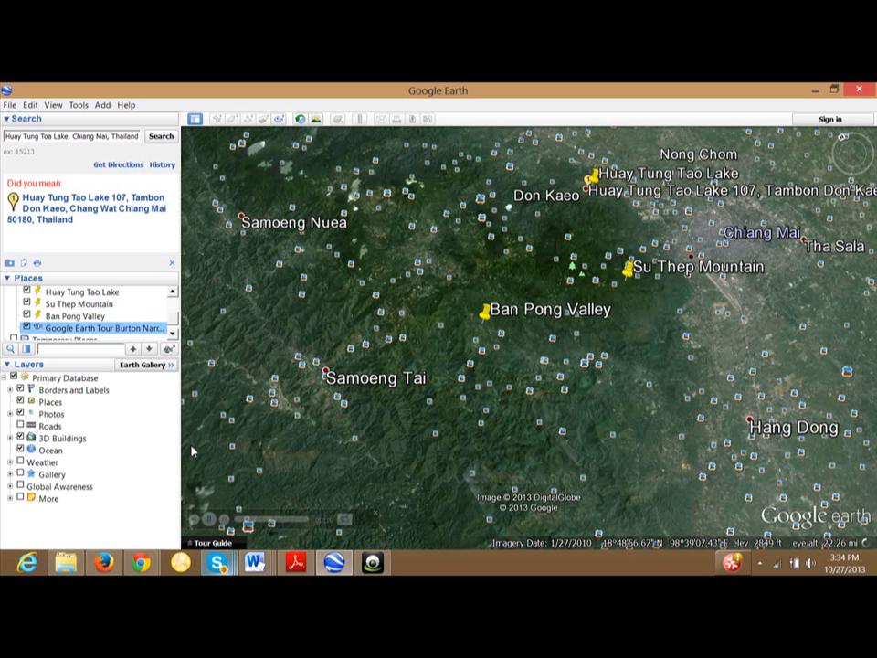
left_click(382, 397)
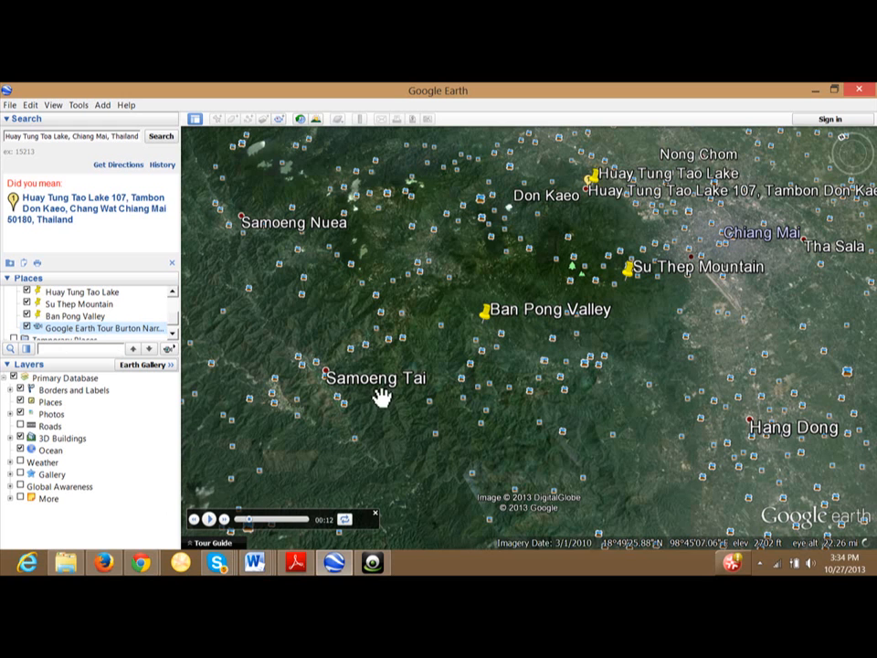